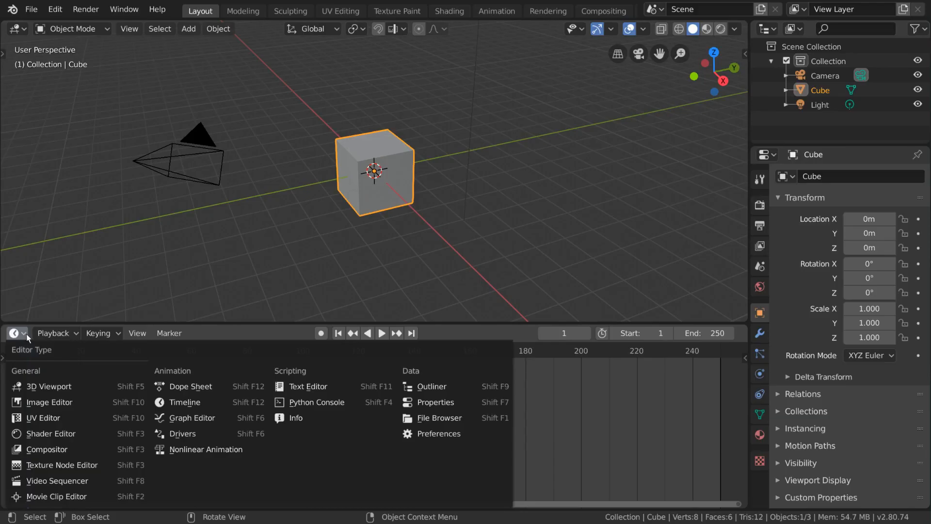
# Change the timeline area to the Graph Editor, and show the Graph Editor instead of the Dope Sheet in the Animation workspace
pyautogui.click(231, 417)
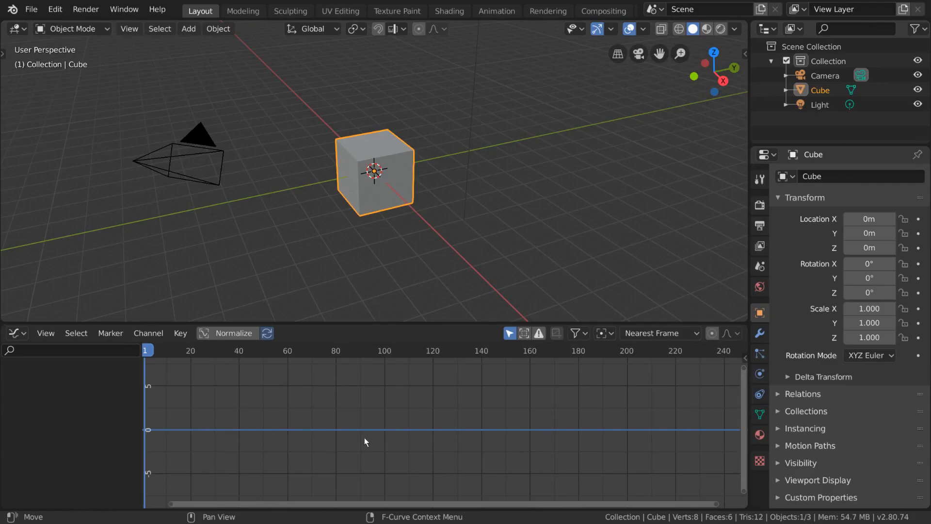
pyautogui.click(491, 12)
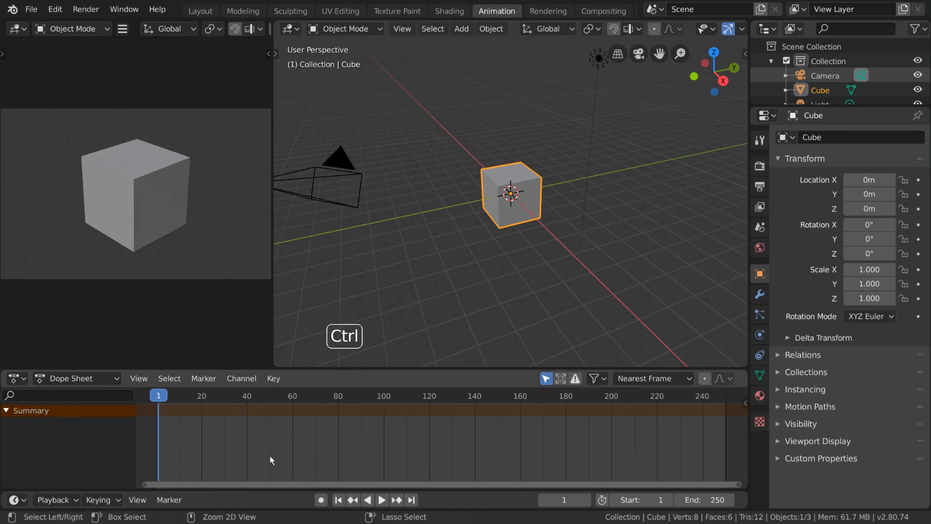
pyautogui.hotkey('ctrl', 'Tab')
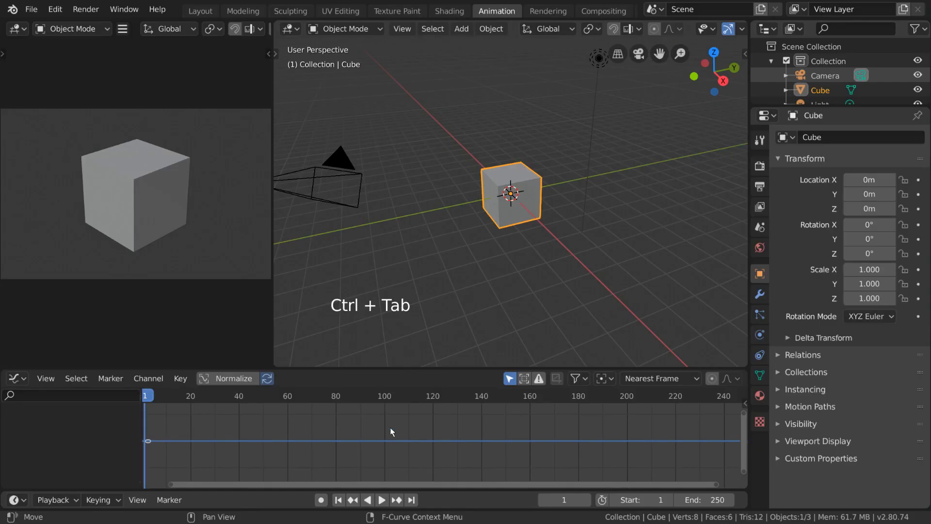
# Toggle the animation editor back and forth between the Dope Sheet and the Graph Editor, ending on the Graph Editor
pyautogui.hotkey('ctrl', 'Tab')
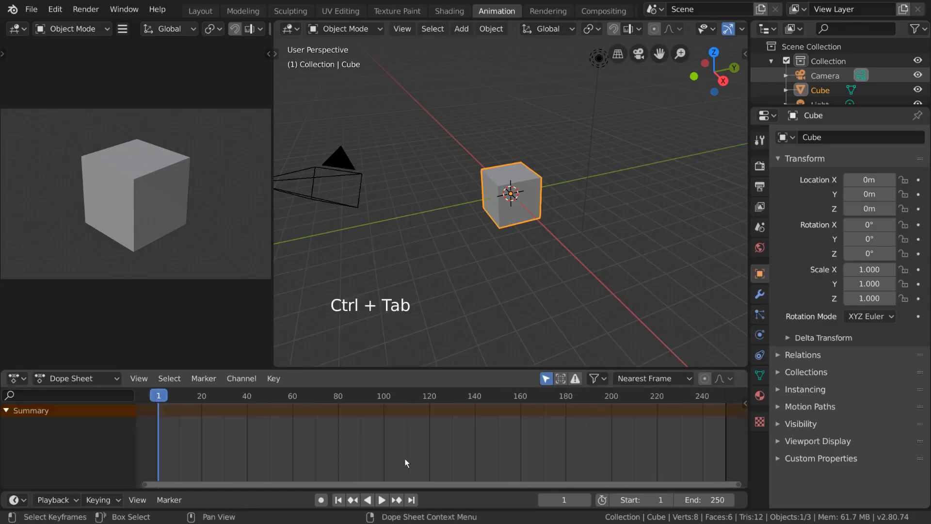
pyautogui.click(143, 379)
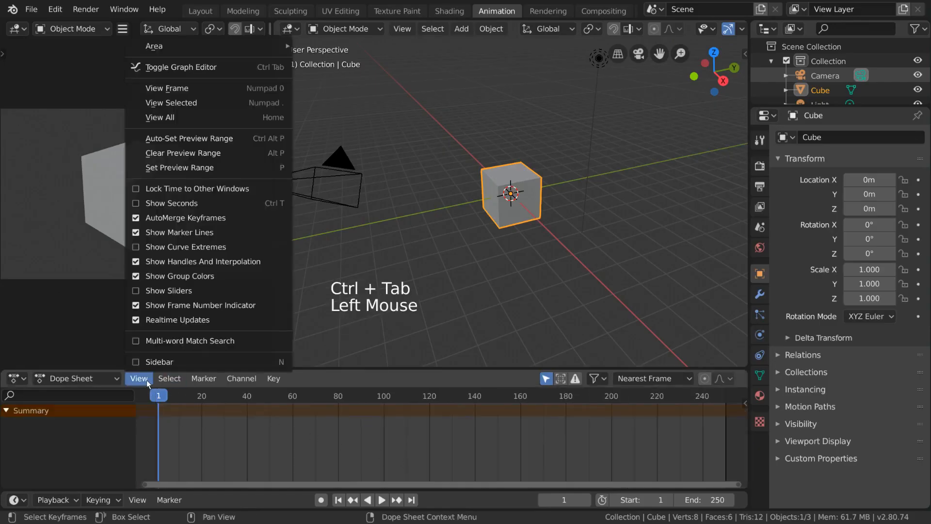
pyautogui.click(260, 67)
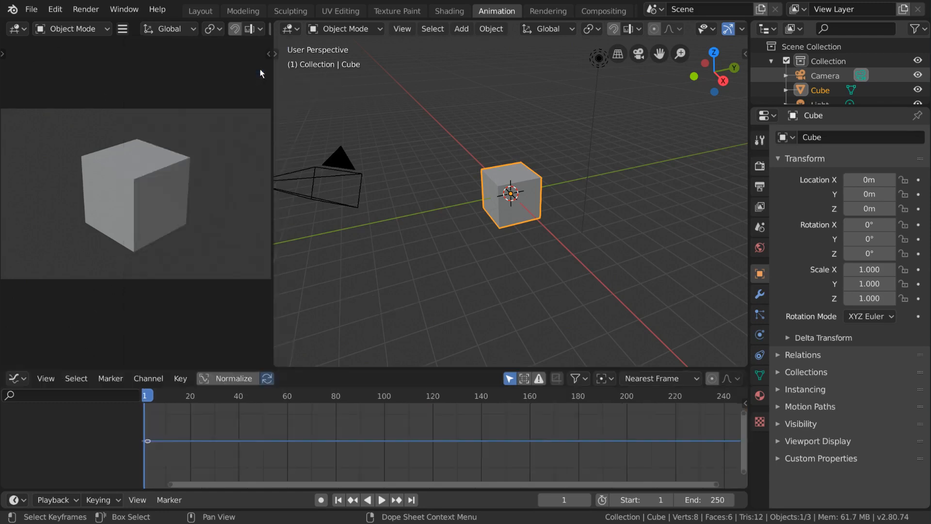
pyautogui.click(47, 379)
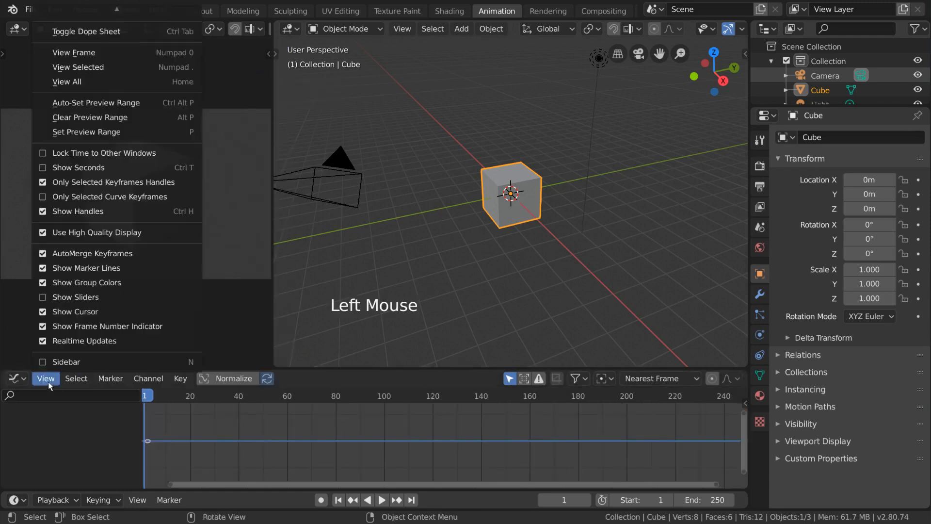
pyautogui.click(165, 31)
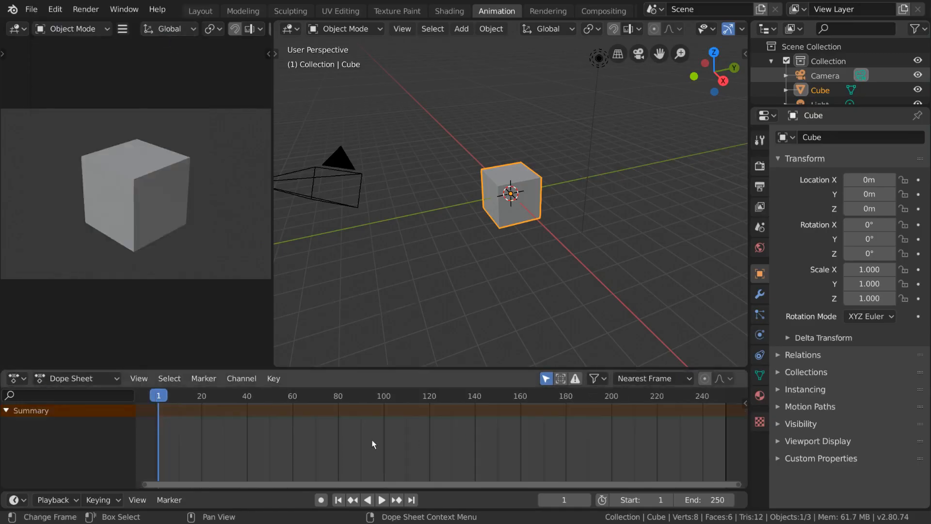
pyautogui.hotkey('ctrl', 'Tab')
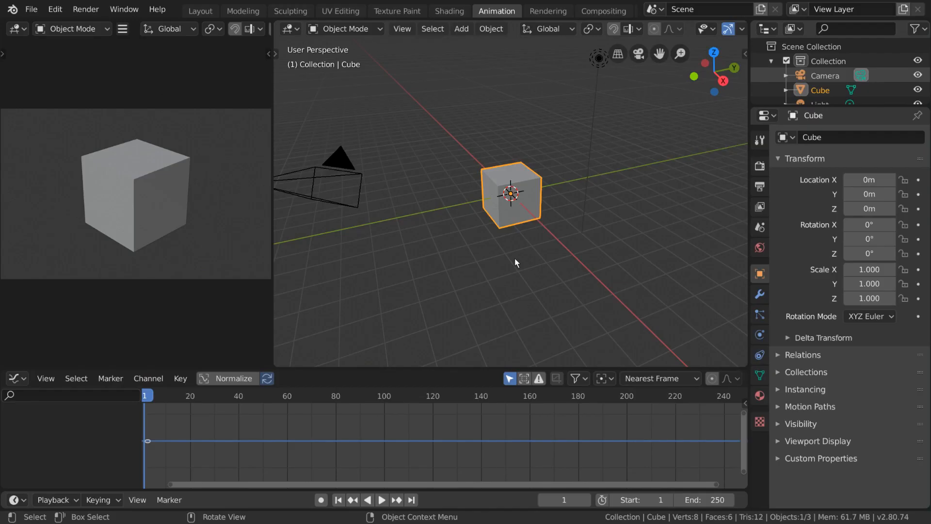
# Turn the default cube into a smooth ball with a level 2 subdivision surface and smooth shading
pyautogui.hotkey('ctrl', '2')
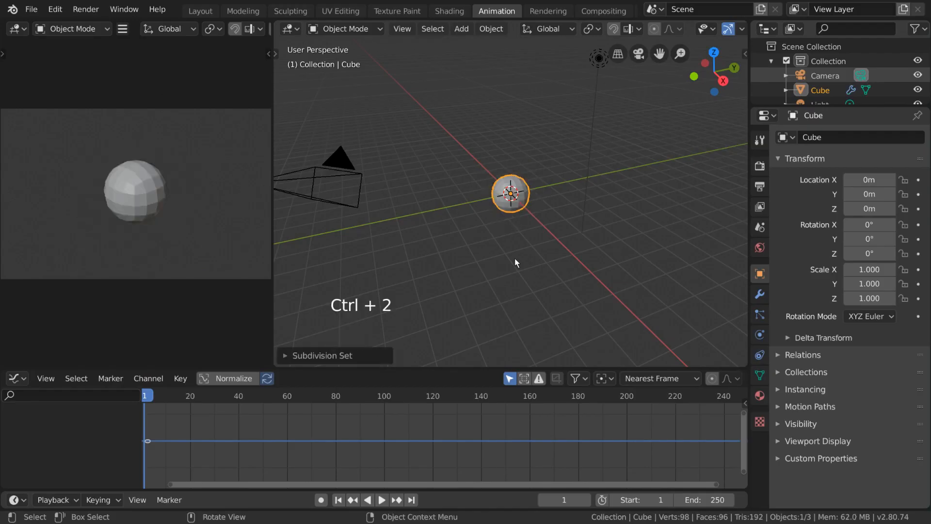
pyautogui.rightClick(633, 224)
pyautogui.click(633, 223)
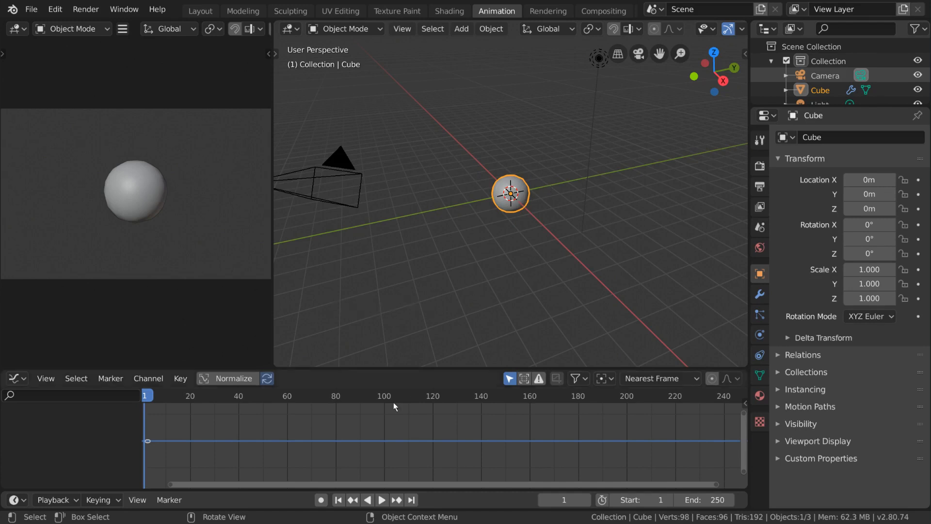
# Enable auto keying and raise the ball to about 5 m on Z at frame 1
pyautogui.click(321, 500)
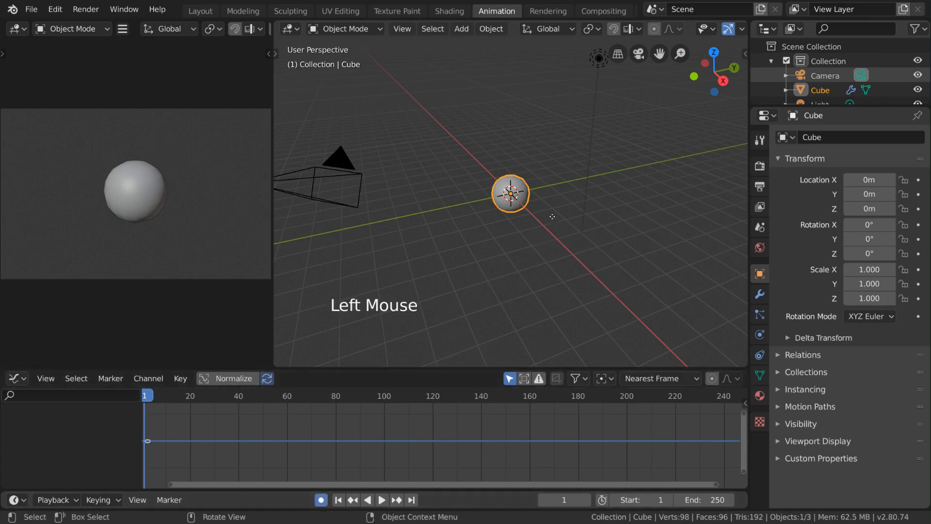
pyautogui.press('g')
pyautogui.click(556, 145)
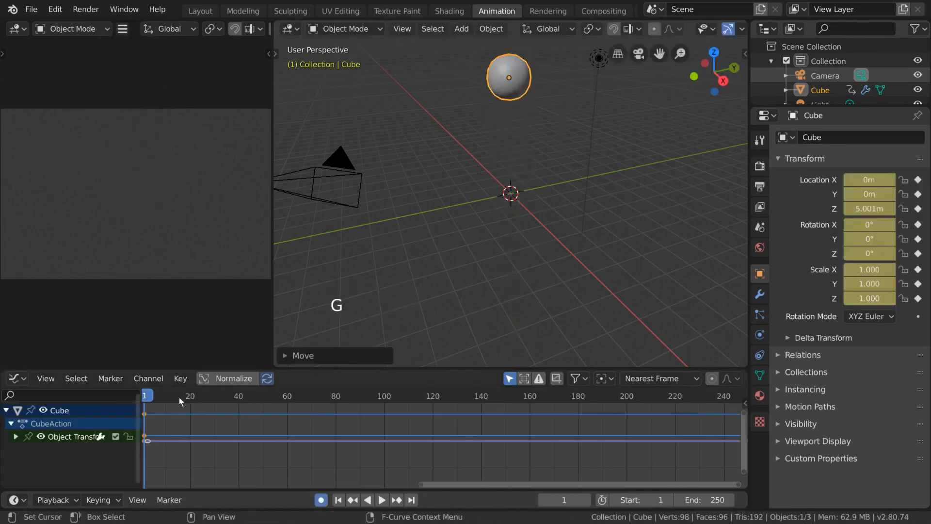
# At frame 10, clear the ball's location and raise it along Z to about 0.79 m to key the first landing
pyautogui.click(165, 397)
pyautogui.click(165, 397)
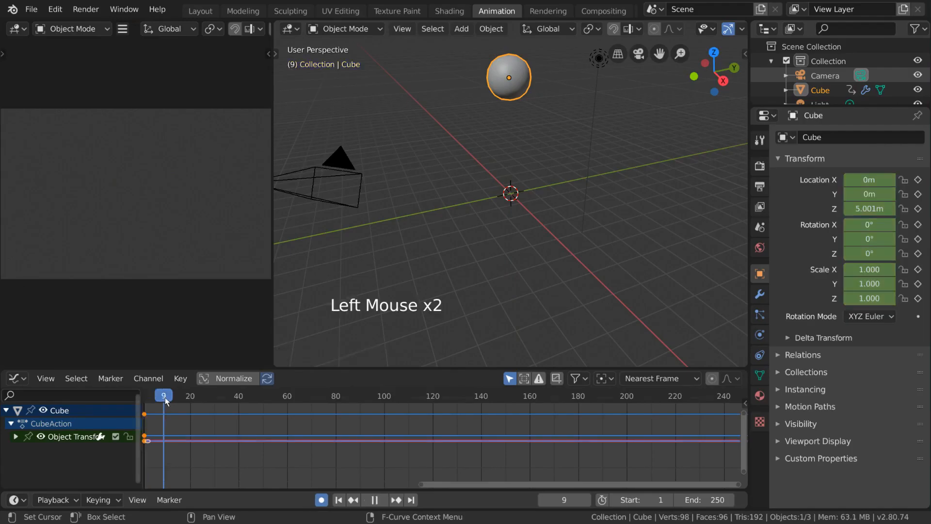
pyautogui.moveTo(165, 399); pyautogui.dragTo(167, 397)
pyautogui.hotkey('alt', 'g')
pyautogui.press('g')
pyautogui.press('g')
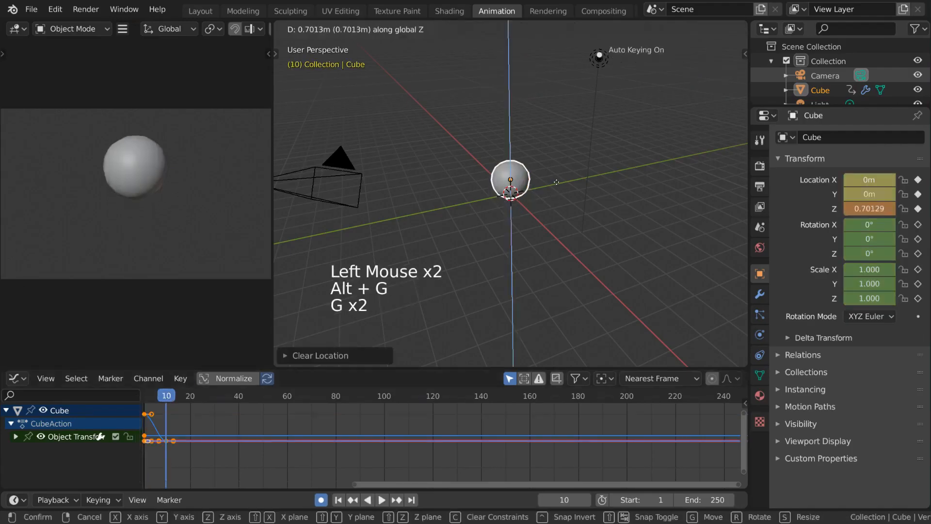
pyautogui.click(556, 182)
# At frame 15, raise the ball to about 1.48 m on Z to key the bounce
pyautogui.keyDown('alt'); pyautogui.scroll(-4, 198, 389); pyautogui.keyUp('alt')
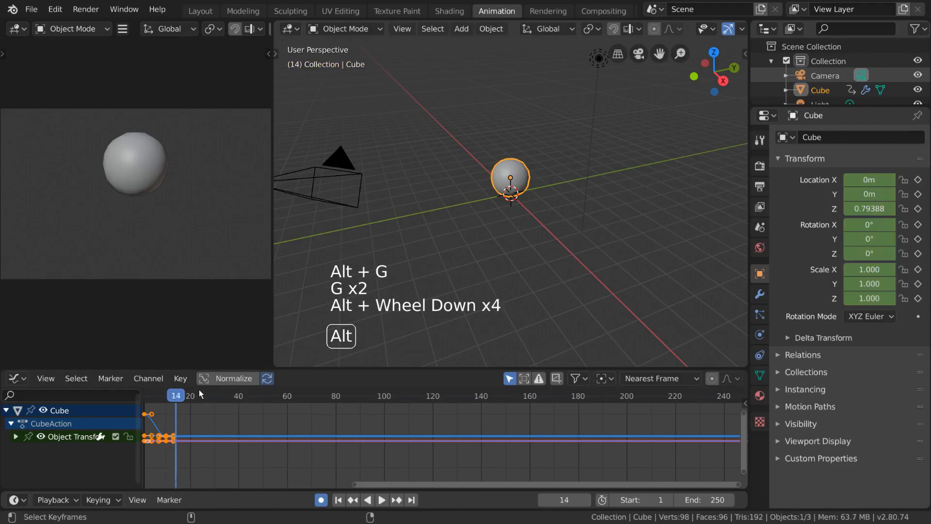
pyautogui.keyDown('alt'); pyautogui.scroll(-1, 198, 389); pyautogui.keyUp('alt')
pyautogui.press('g')
pyautogui.click(533, 235)
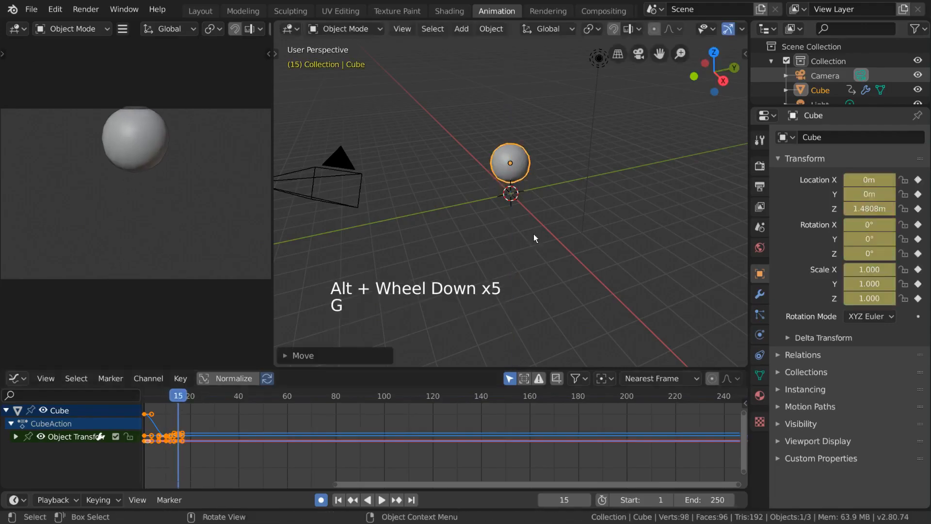
# At frame 20, clear the ball's location and raise it along Z to about 0.77 m to key the second landing
pyautogui.keyDown('alt'); pyautogui.scroll(-5, 533, 234); pyautogui.keyUp('alt')
pyautogui.hotkey('alt', 'g')
pyautogui.press('g')
pyautogui.press('g')
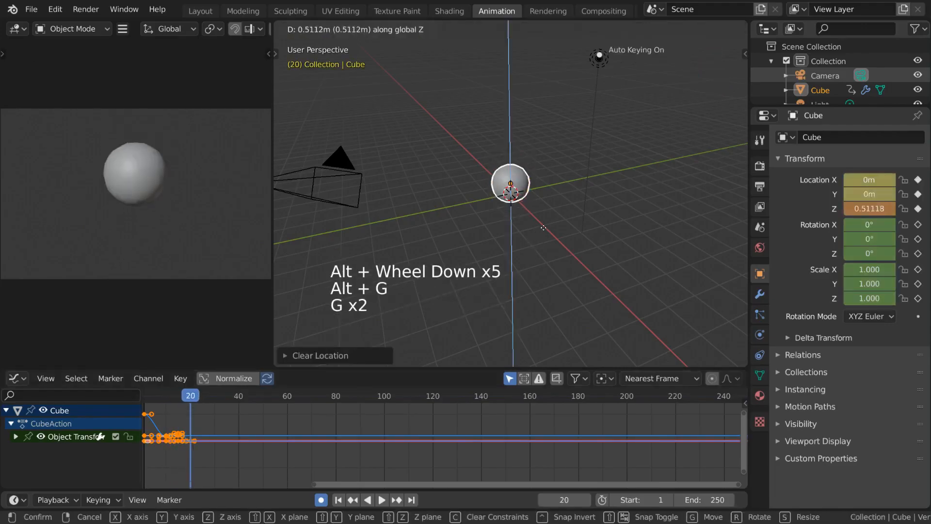
pyautogui.click(560, 237)
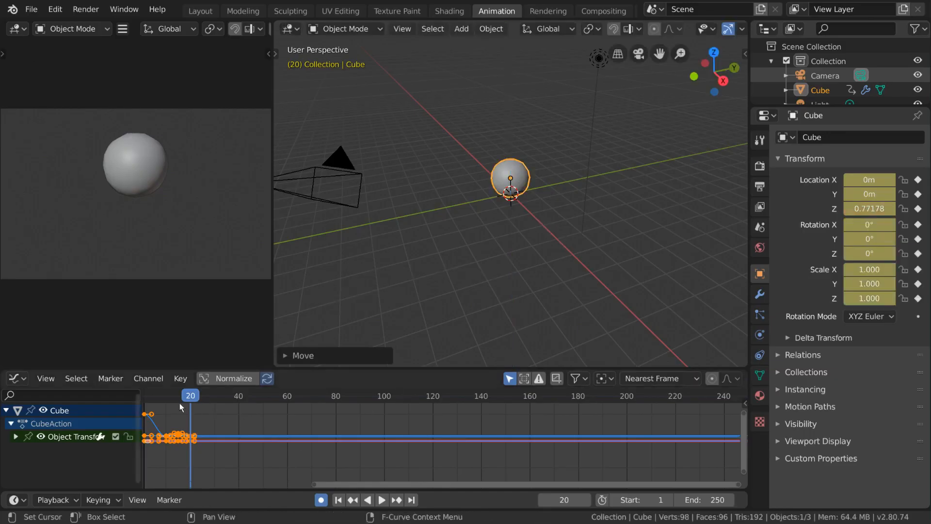
# Examine the ball's animation curves, playing the bounce from frame 1 and scrubbing back to frame 7
pyautogui.moveTo(183, 465); pyautogui.dragTo(410, 453, button='middle')
pyautogui.scroll(6, 417, 447)
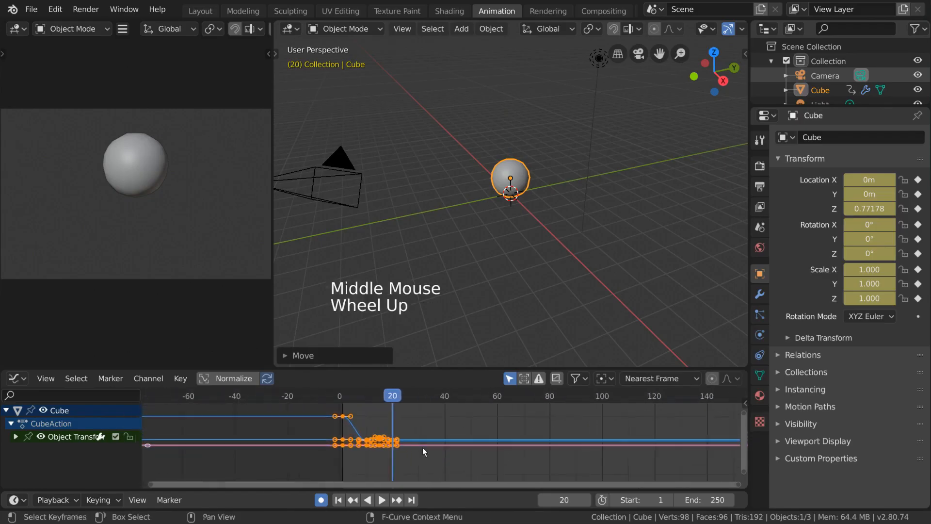
pyautogui.scroll(2, 349, 441)
pyautogui.moveTo(349, 441); pyautogui.dragTo(417, 446, button='middle')
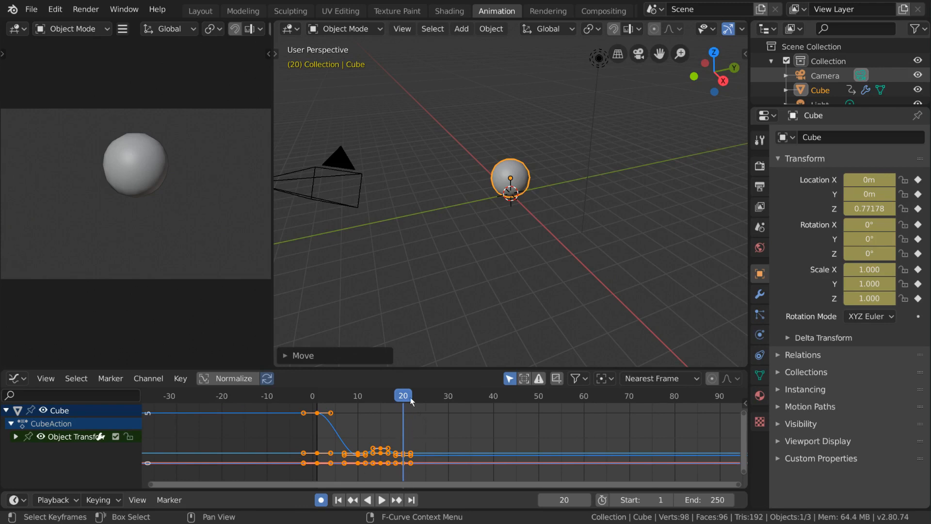
pyautogui.moveTo(410, 397); pyautogui.dragTo(317, 396)
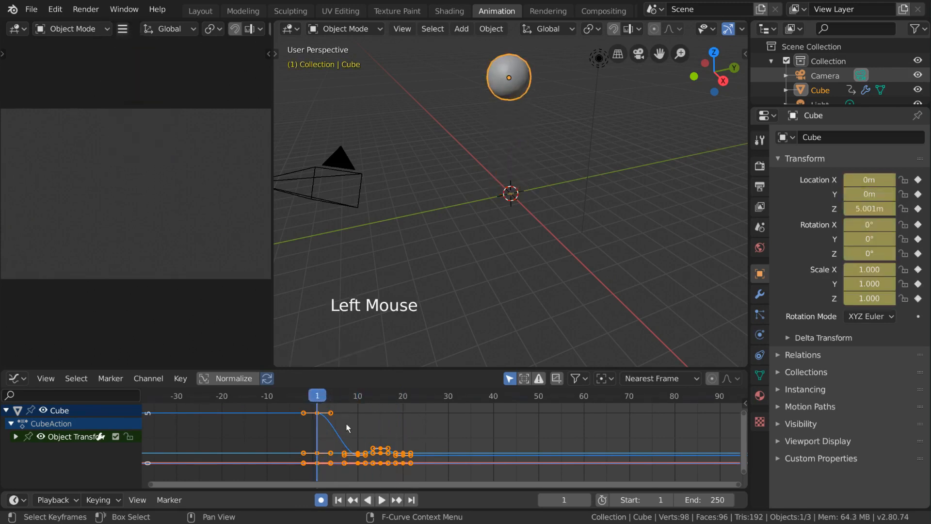
pyautogui.press('space')
pyautogui.press('space')
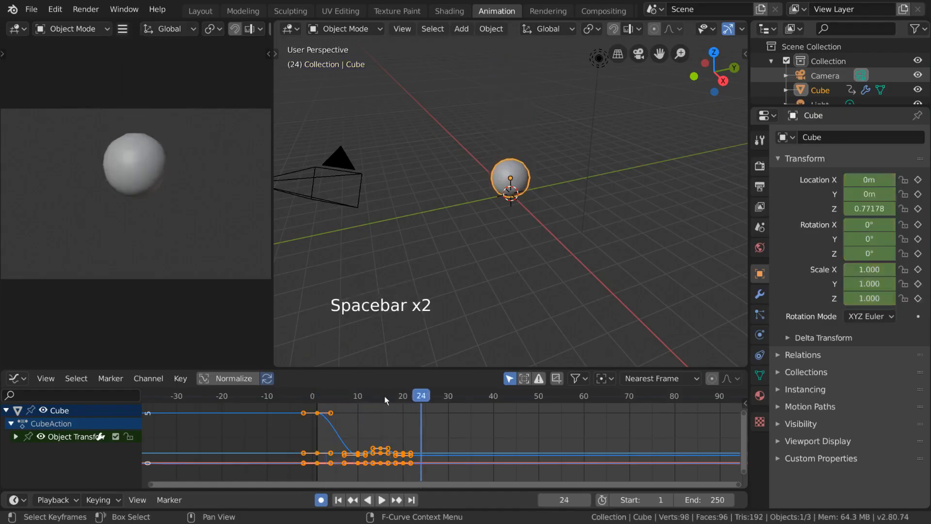
pyautogui.moveTo(384, 396); pyautogui.dragTo(344, 396)
# In the Dope Sheet, select the ball's keyframes one column at a time, and finally select all of them
pyautogui.hotkey('ctrl', 'Tab')
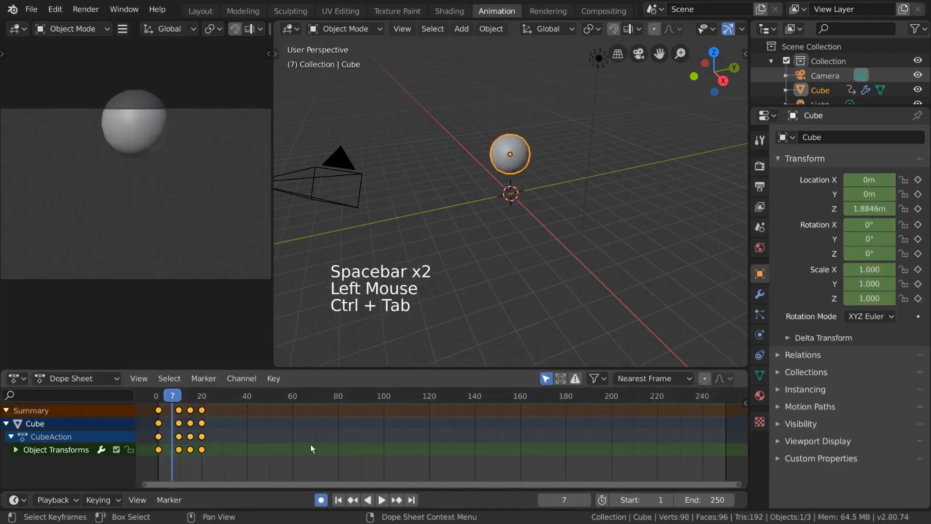
pyautogui.click(158, 410)
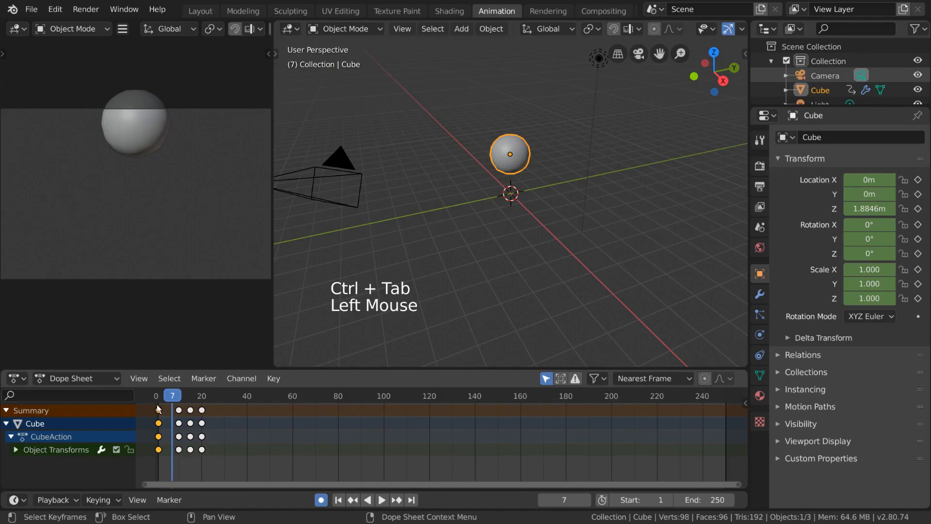
pyautogui.click(180, 450)
pyautogui.click(190, 449)
pyautogui.click(202, 449)
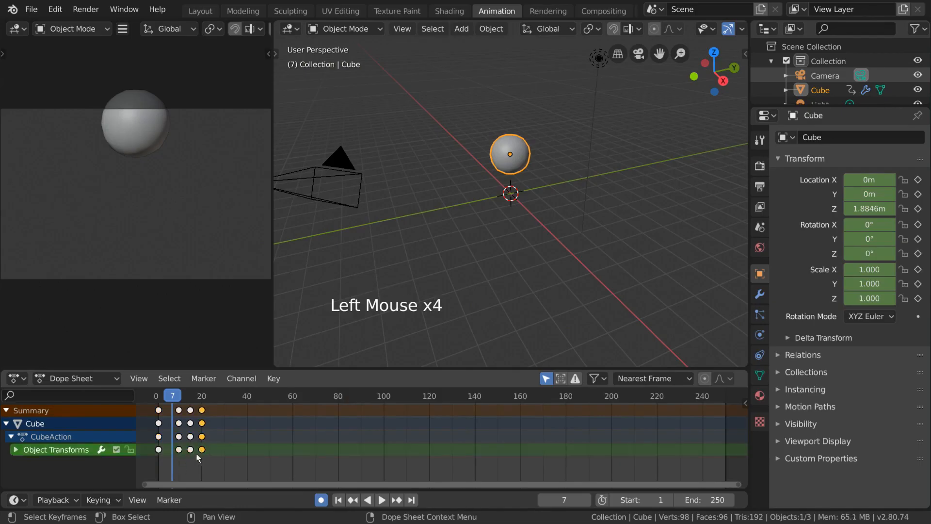
pyautogui.click(159, 450)
pyautogui.press('a')
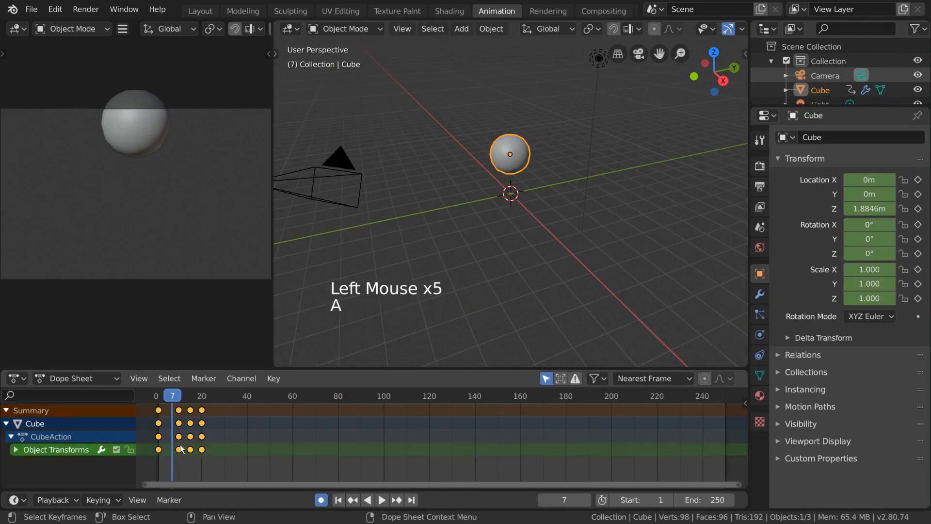
# In the Graph Editor, select the keyframes at frame 10 and set their handle type to Vector
pyautogui.hotkey('ctrl', 'Tab')
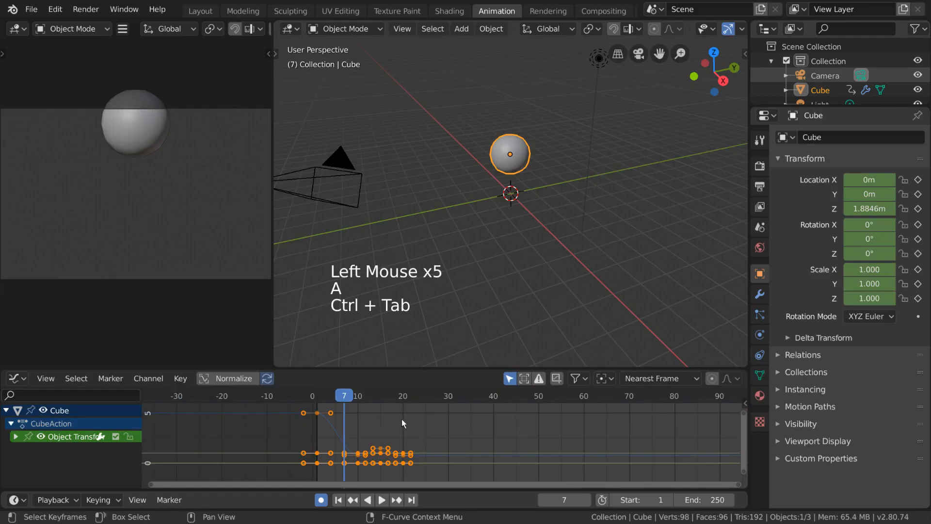
pyautogui.keyDown('alt'); pyautogui.click(360, 455); pyautogui.keyUp('alt')
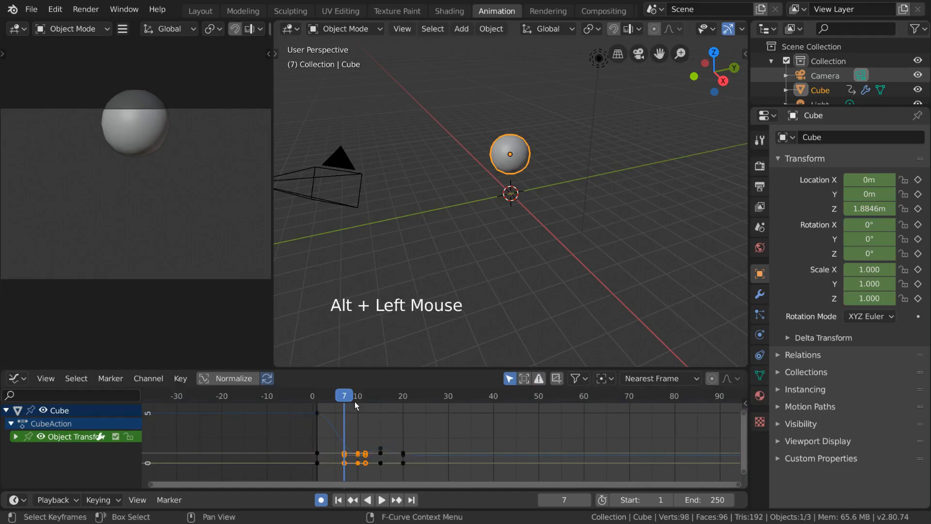
pyautogui.moveTo(340, 396); pyautogui.dragTo(358, 398)
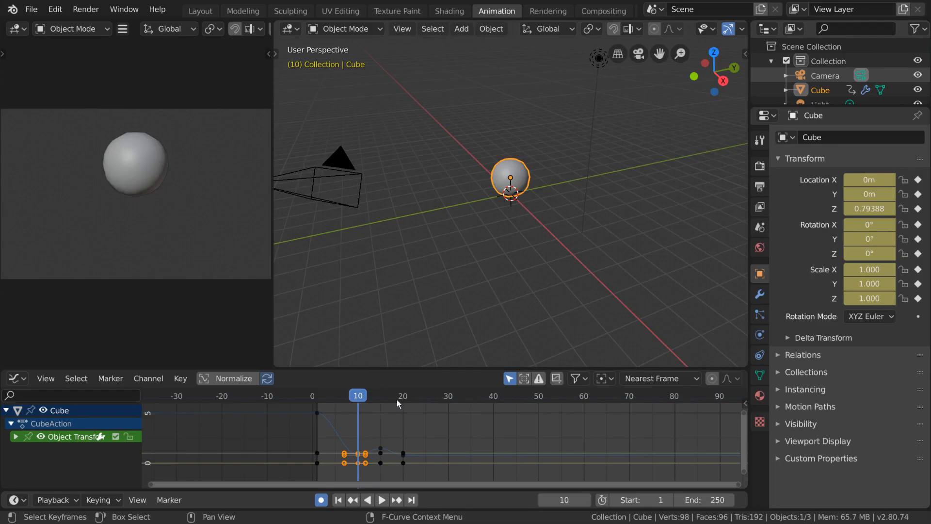
pyautogui.click(180, 379)
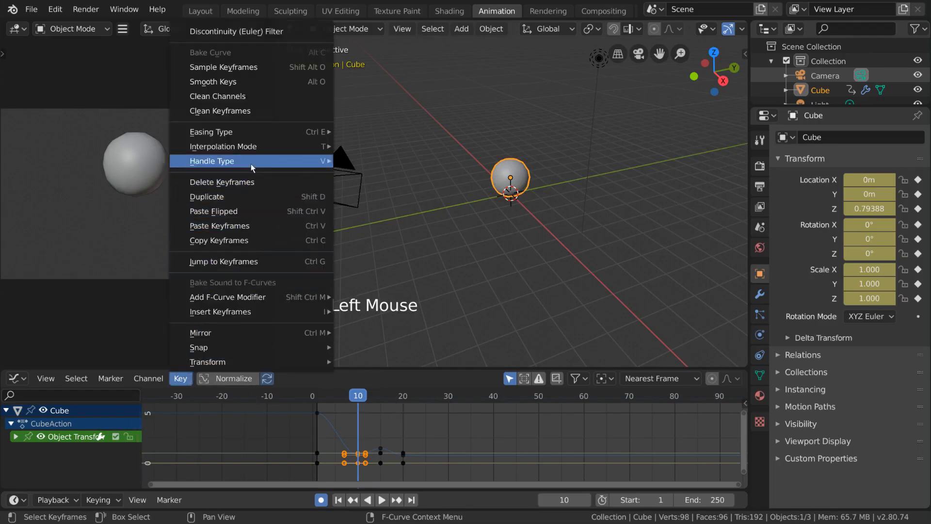
pyautogui.moveTo(296, 162)
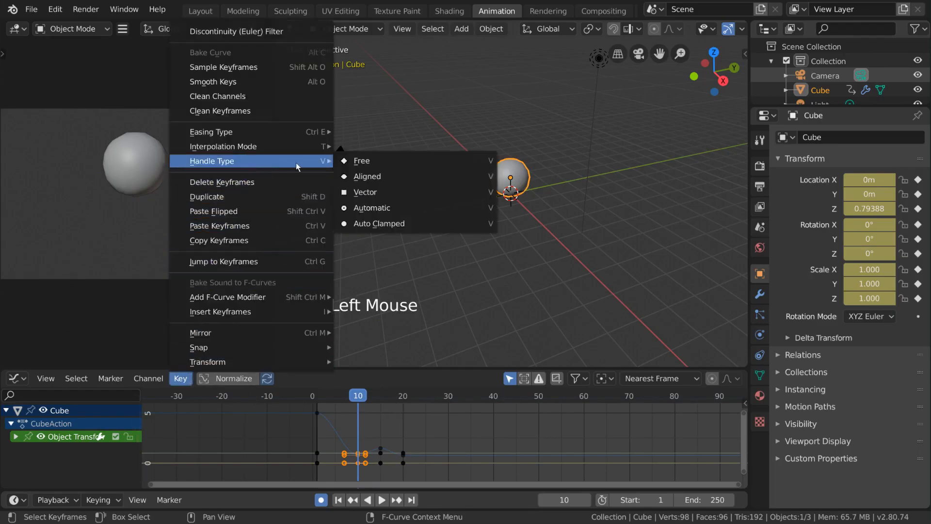
pyautogui.click(429, 194)
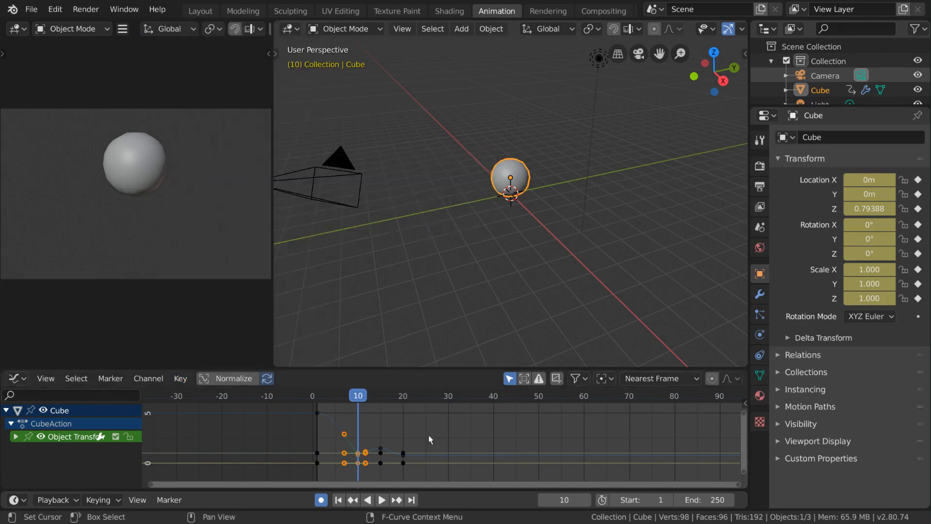
pyautogui.press('v')
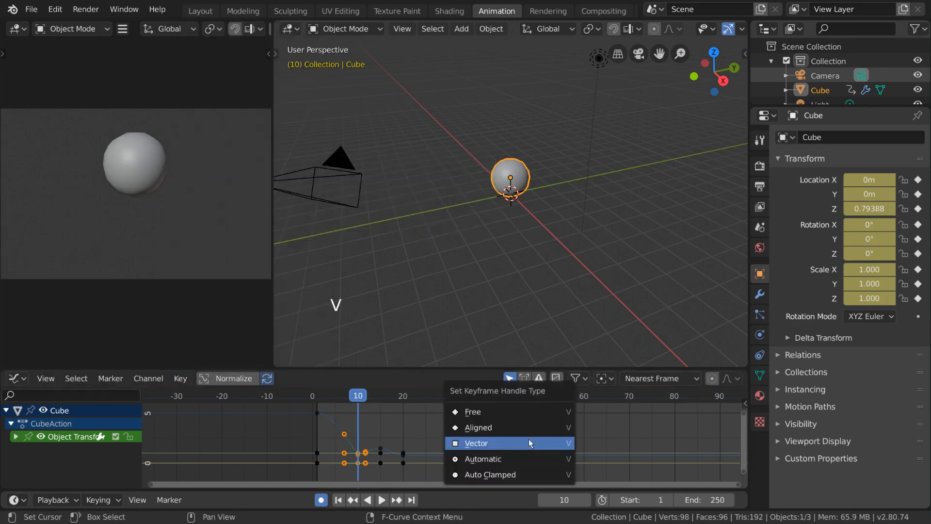
pyautogui.click(529, 442)
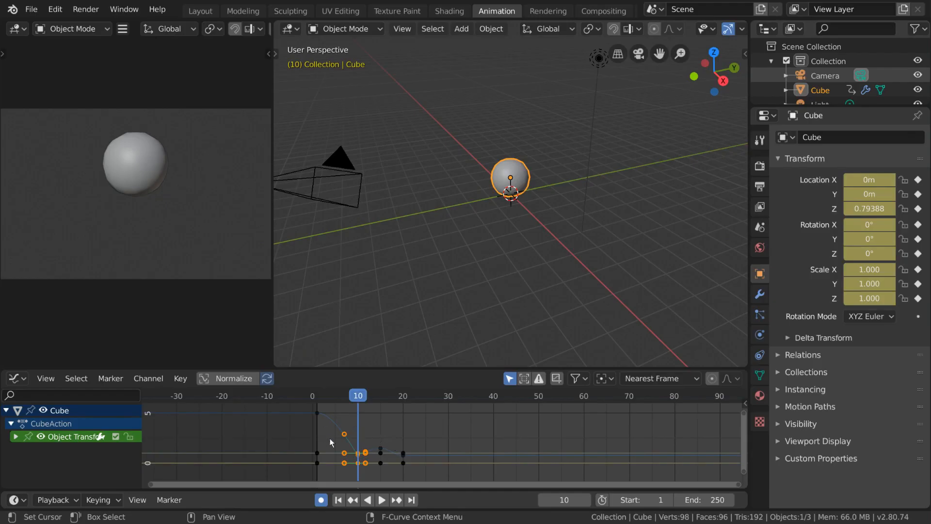
# Select the ball's keyframes at frame 20 in the Graph Editor and set their handle type to Vector
pyautogui.scroll(4, 357, 443)
pyautogui.moveTo(357, 443); pyautogui.dragTo(411, 441, button='middle')
pyautogui.press('a')
pyautogui.scroll(-1, 396, 444)
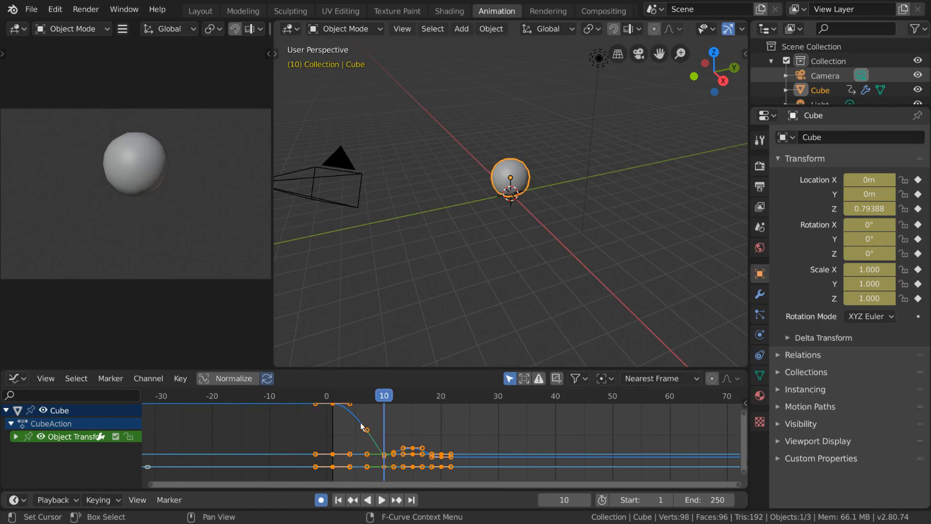
pyautogui.keyDown('alt'); pyautogui.click(443, 457); pyautogui.keyUp('alt')
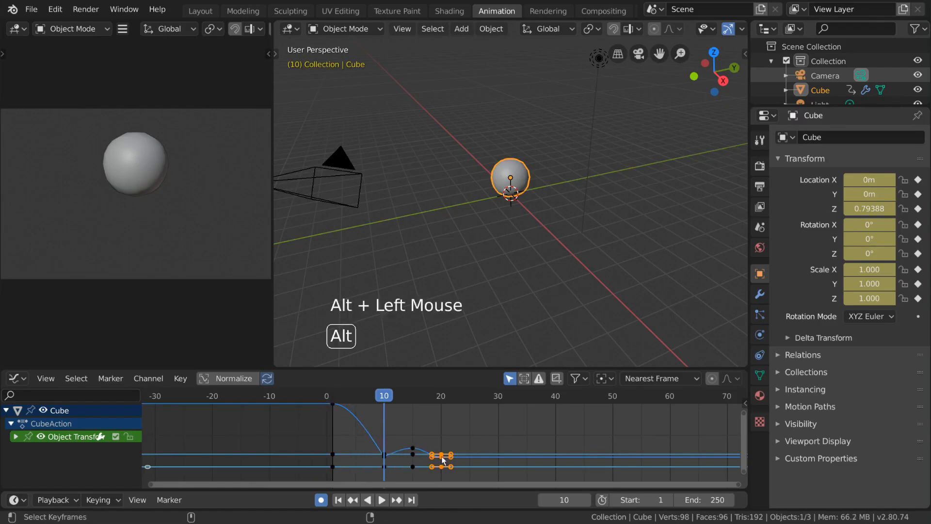
pyautogui.press('v')
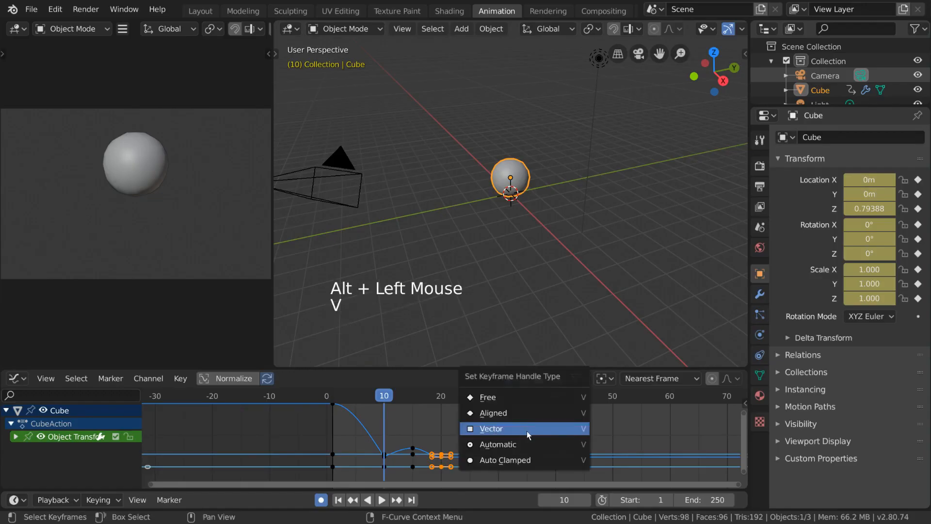
pyautogui.click(531, 430)
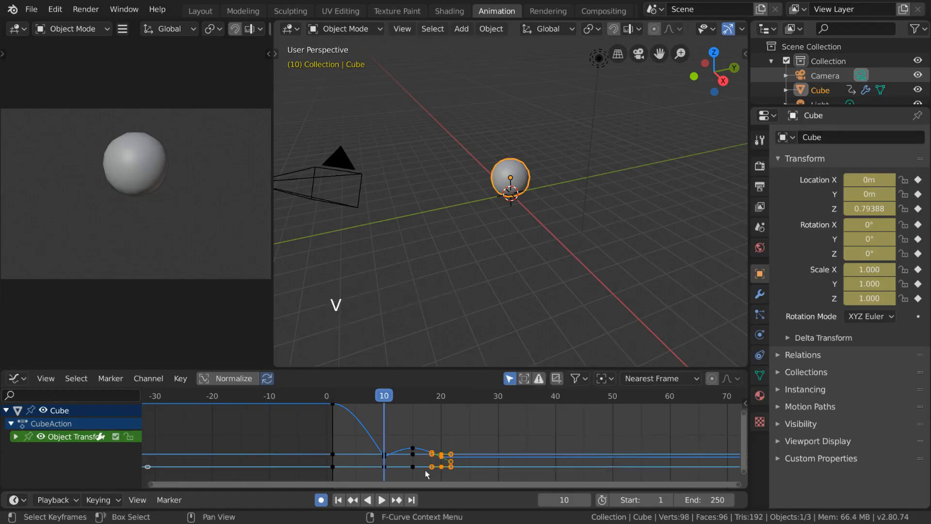
# Play the bounce, set the scene's end frame to 40, and restart playback over the shortened range
pyautogui.click(321, 400)
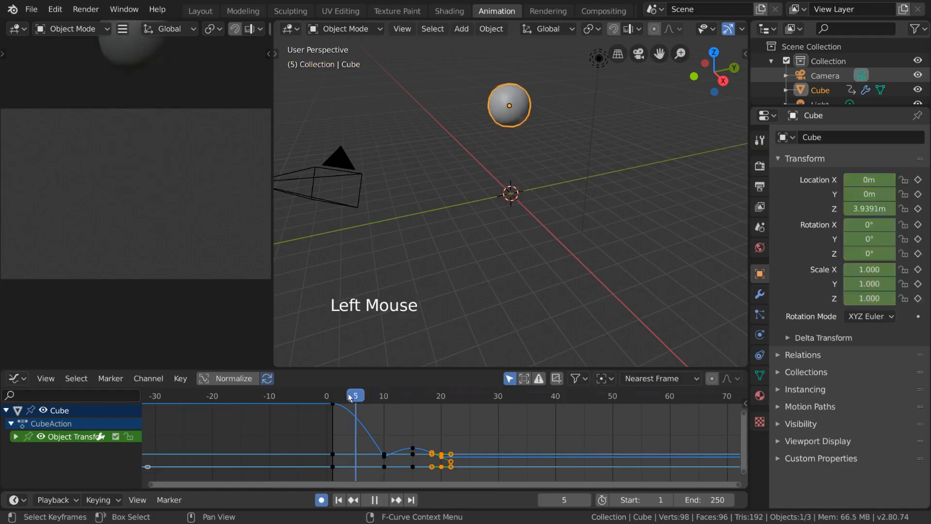
pyautogui.press('space')
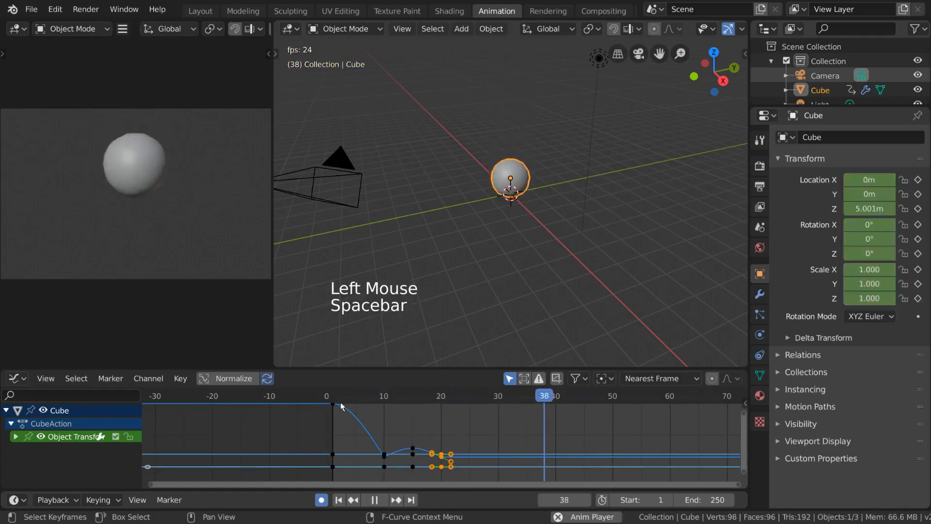
pyautogui.press('space')
pyautogui.click(702, 496)
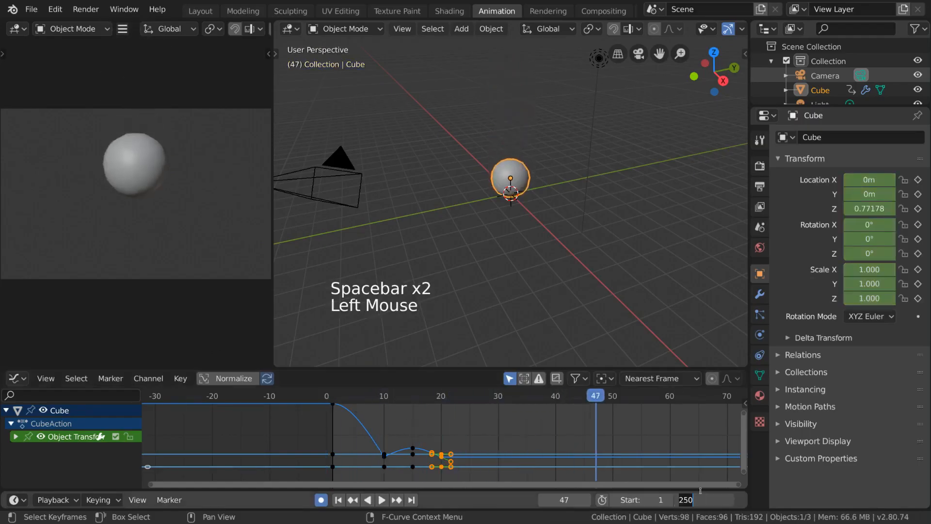
pyautogui.write('40')
pyautogui.press('Return')
pyautogui.press('space')
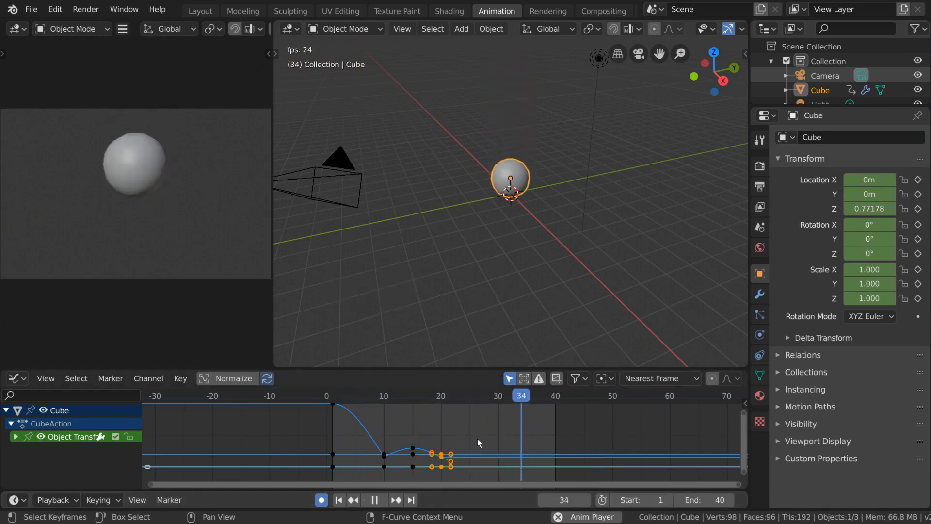
# Enlarge the Graph Editor area and frame all of the ball's animation curves in it
pyautogui.moveTo(446, 366); pyautogui.dragTo(445, 289)
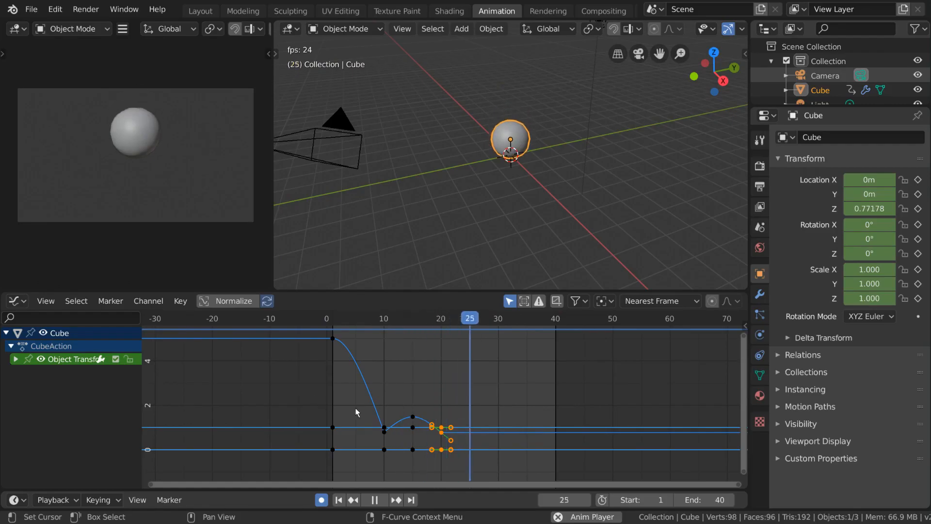
pyautogui.scroll(4, 395, 432)
pyautogui.moveTo(394, 431); pyautogui.dragTo(436, 410, button='middle')
pyautogui.scroll(5, 447, 404)
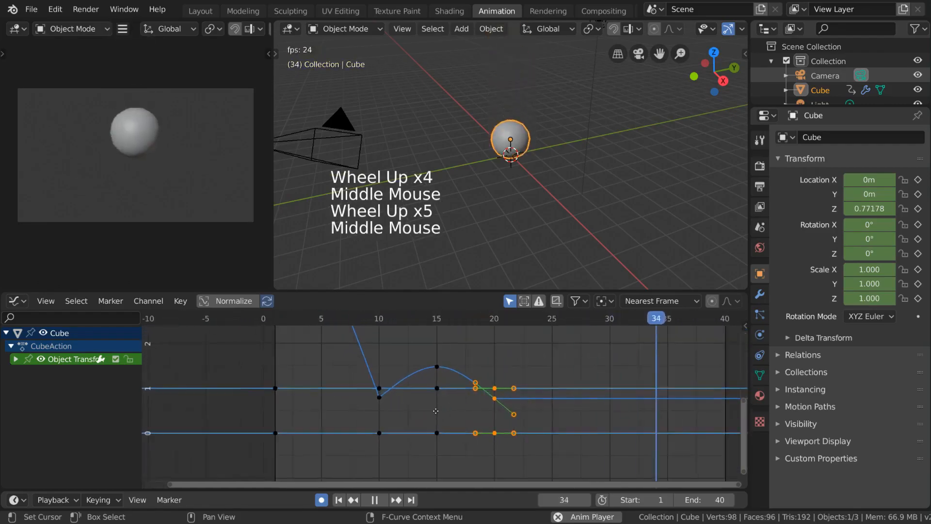
pyautogui.press('Home')
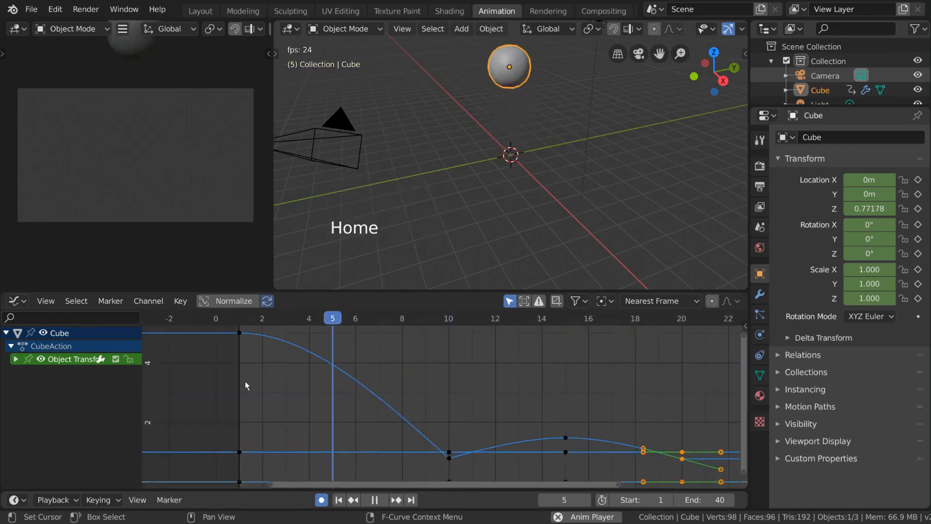
pyautogui.click(46, 300)
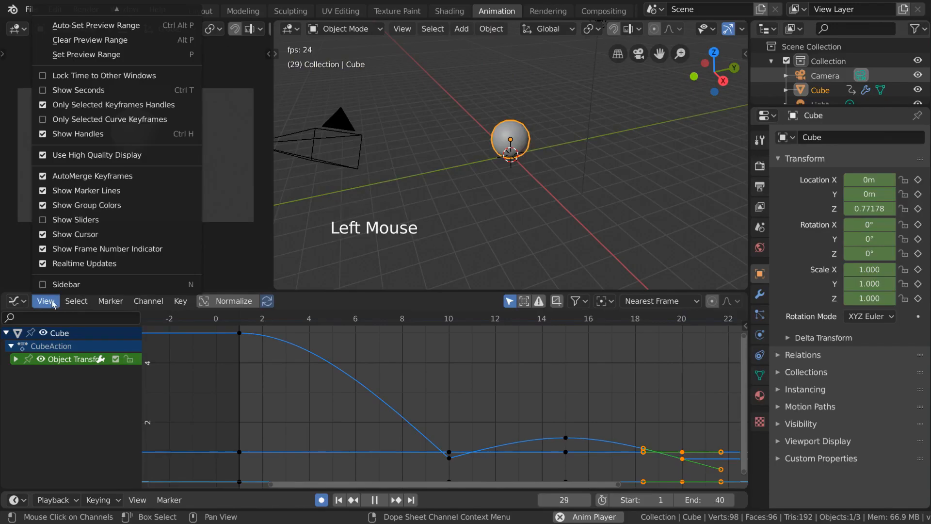
pyautogui.click(89, 90)
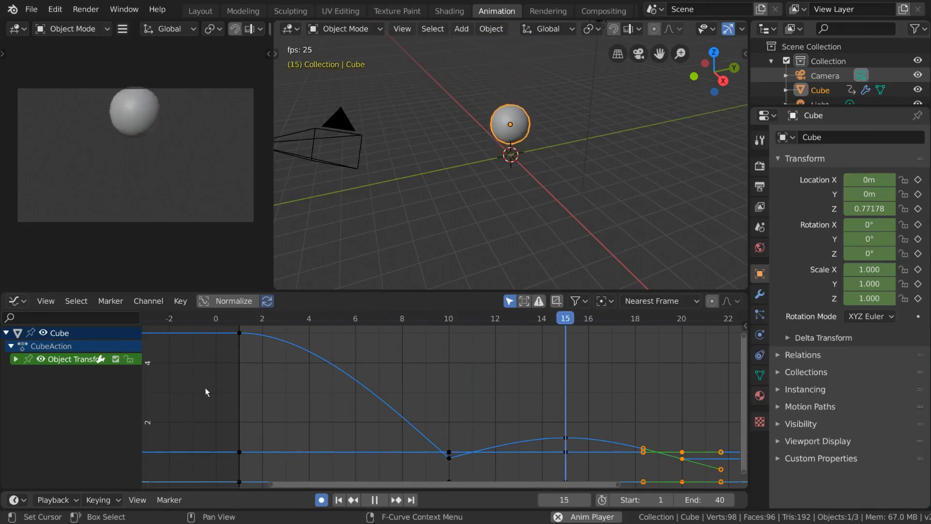
# Expand the Object Transforms group, highlight the Z Location channel, and select all keyframes in the Graph Editor
pyautogui.click(16, 359)
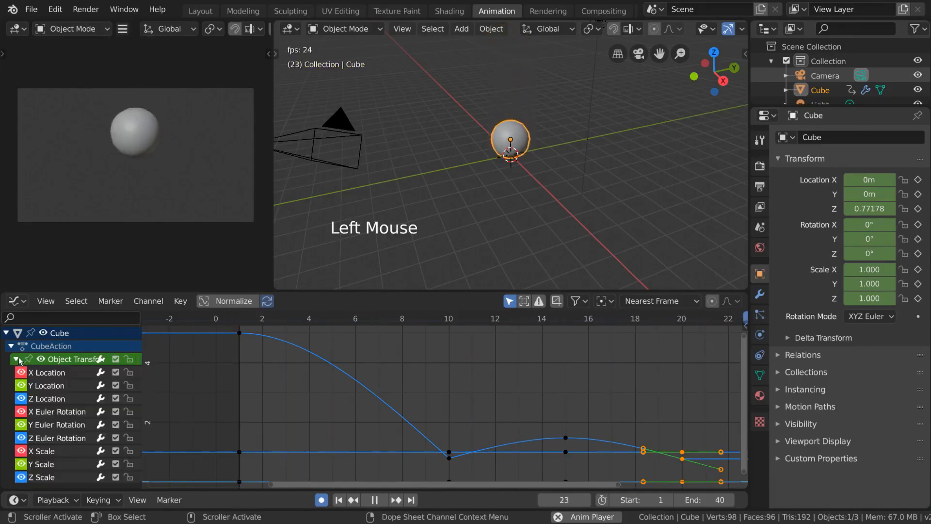
pyautogui.click(17, 359)
pyautogui.click(17, 359)
pyautogui.click(67, 374)
pyautogui.click(68, 386)
pyautogui.click(69, 398)
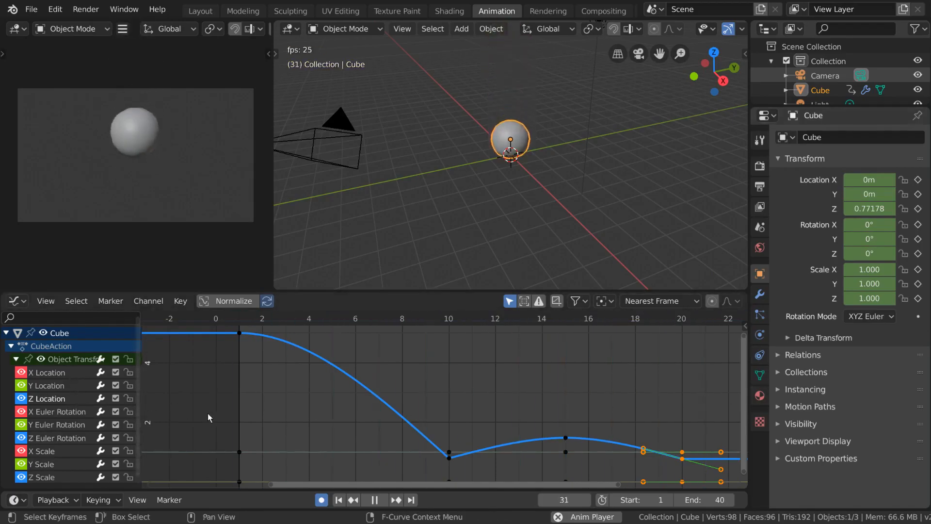
pyautogui.press('a')
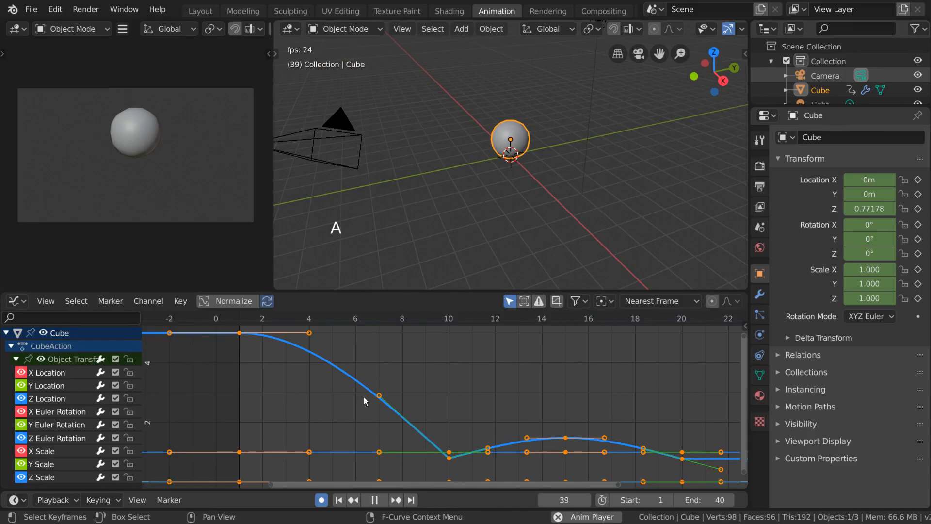
pyautogui.scroll(-4, 476, 399)
pyautogui.moveTo(477, 399); pyautogui.dragTo(385, 385, button='middle')
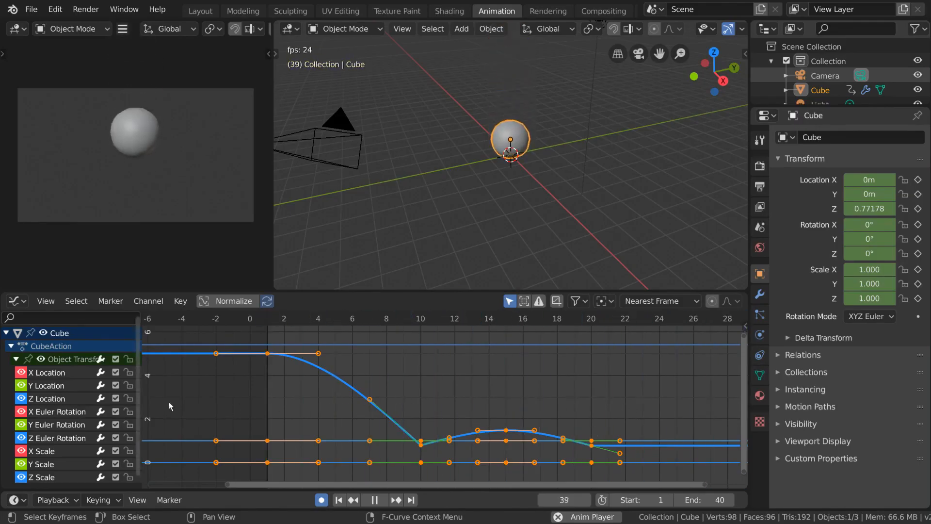
# Examine the rotation and X Location curves by highlighting their channels one at a time, ending on Z Location
pyautogui.click(76, 398)
pyautogui.click(69, 412)
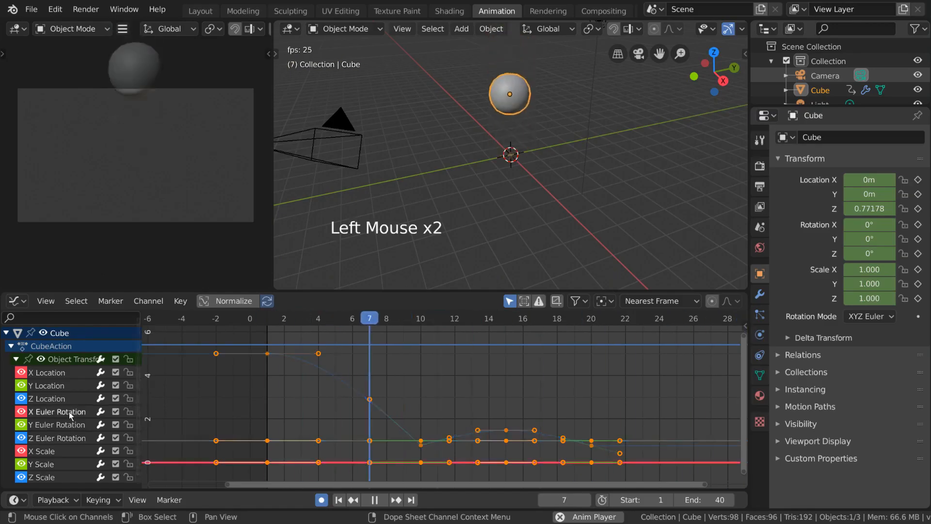
pyautogui.click(66, 423)
pyautogui.click(61, 439)
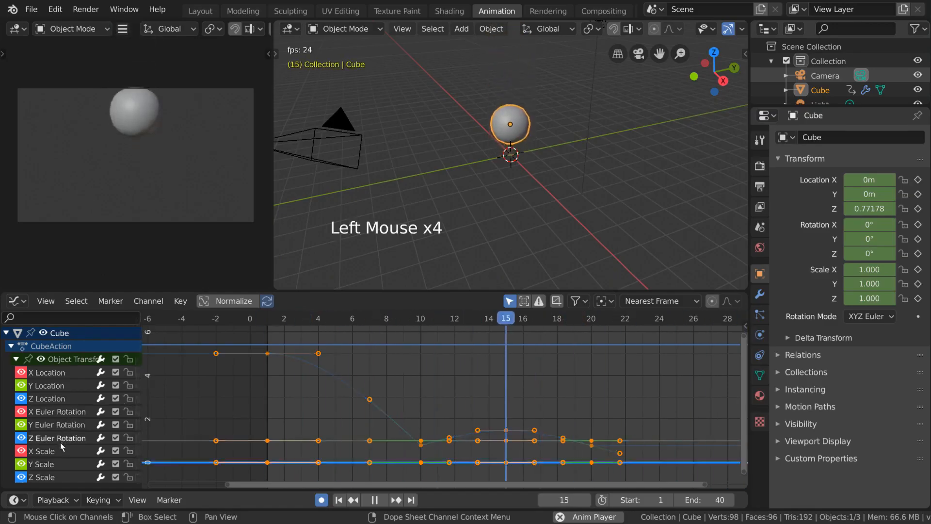
pyautogui.click(51, 373)
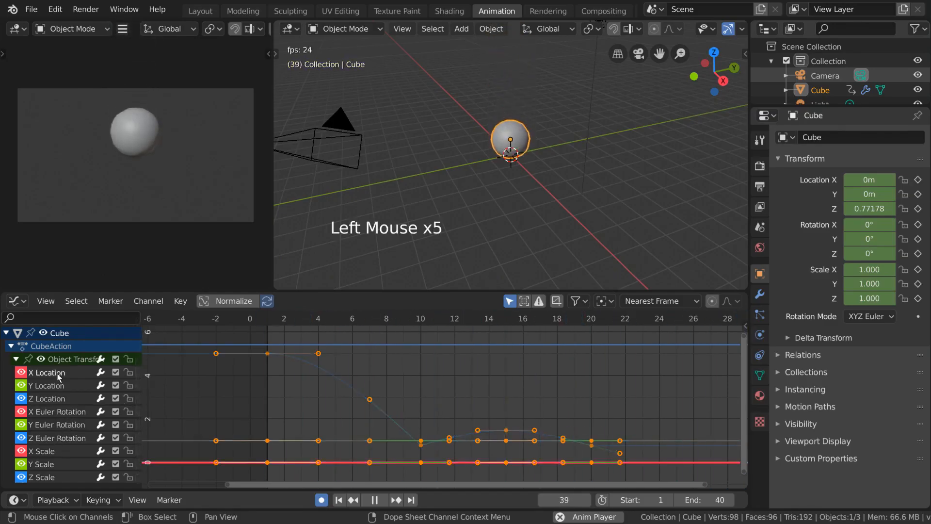
pyautogui.click(52, 401)
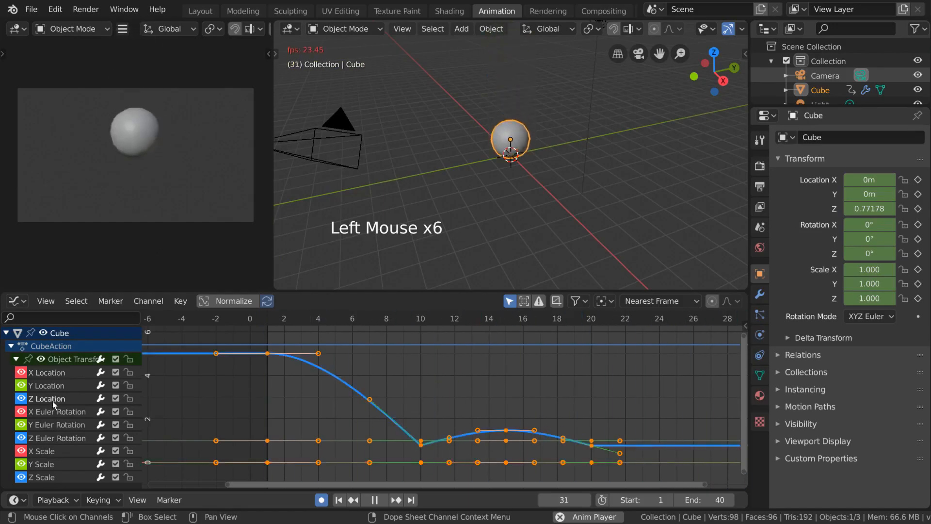
# Hide the unselected curves so that only Z Location is shown, undo it, and hide them once more
pyautogui.click(148, 301)
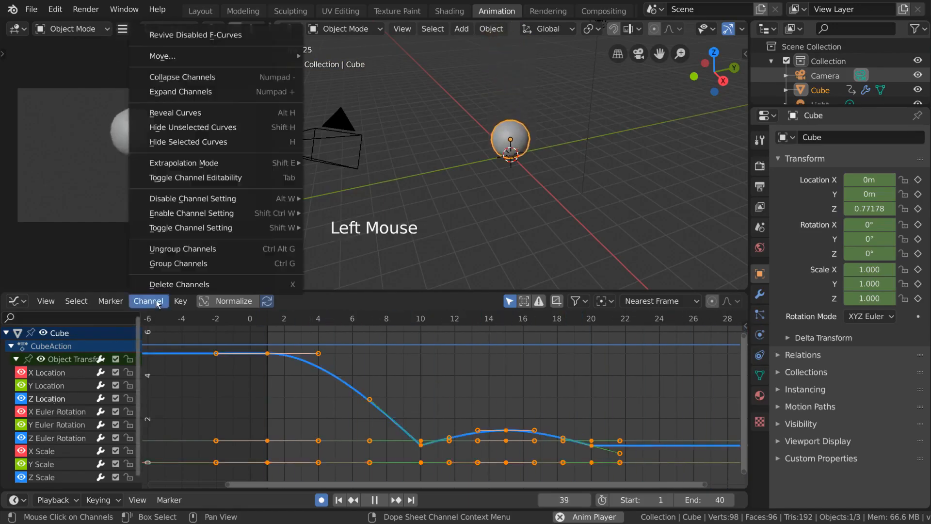
pyautogui.click(197, 127)
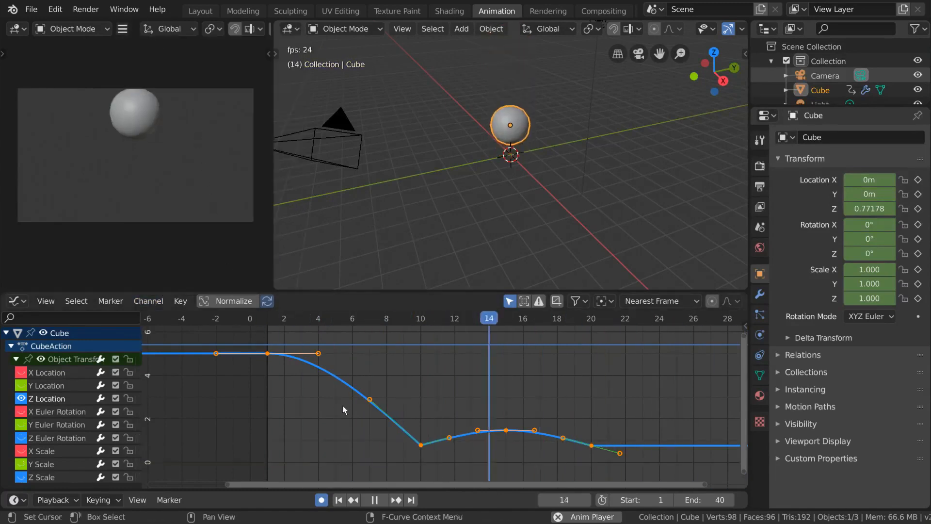
pyautogui.hotkey('ctrl', 'z')
pyautogui.hotkey('shift', 'h')
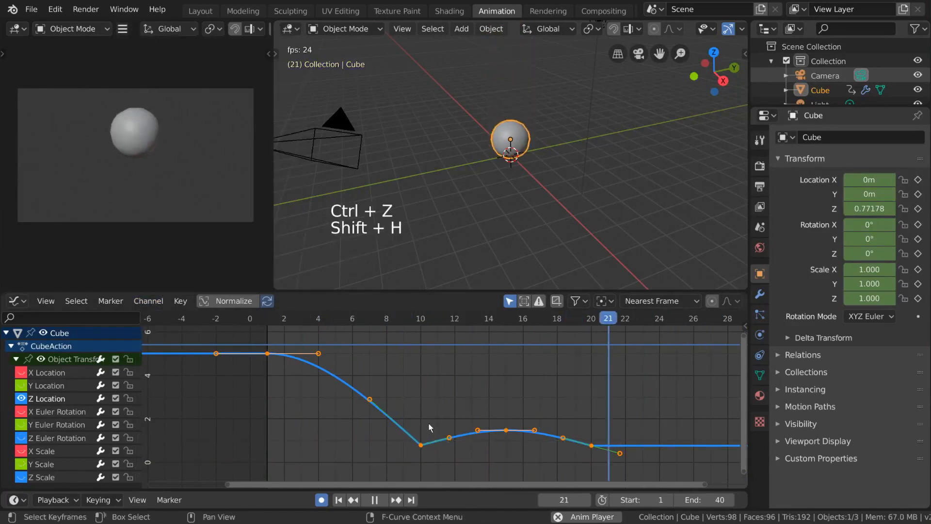
# Isolate the Y Location curve, and switch back to isolating only the Z Location curve
pyautogui.click(55, 386)
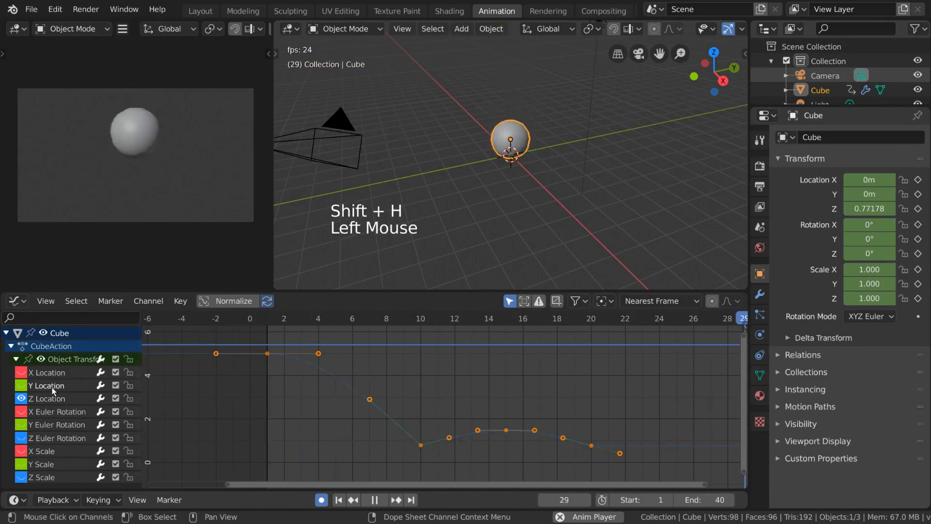
pyautogui.hotkey('shift', 'h')
pyautogui.click(56, 397)
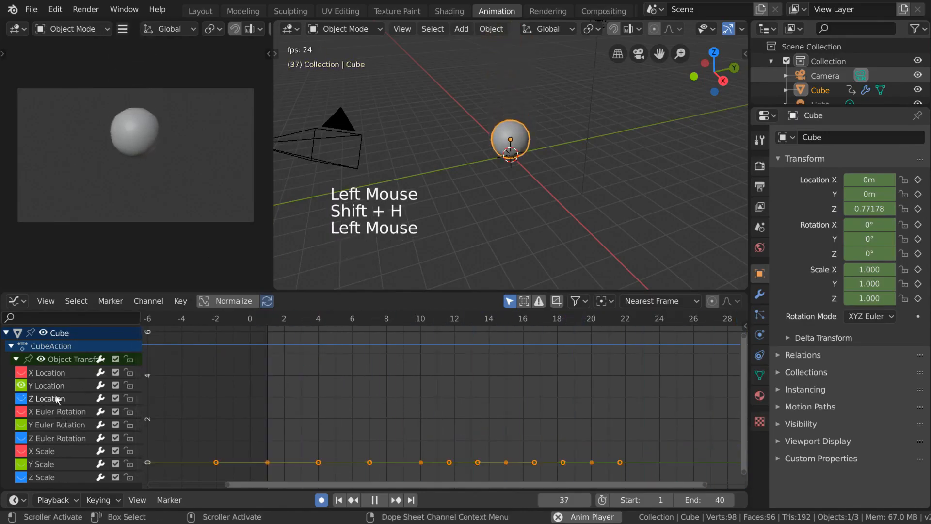
pyautogui.hotkey('shift', 'h')
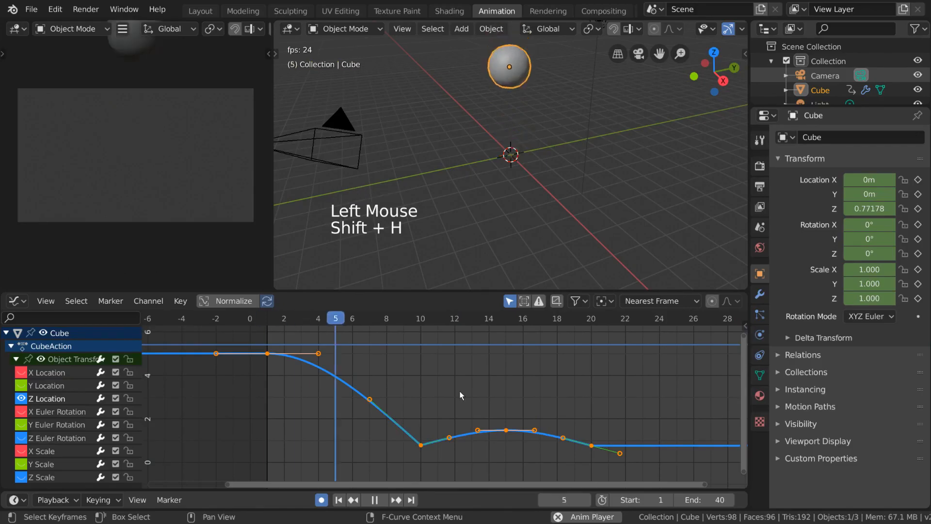
# Reveal all hidden curves, undo it, and reveal them again
pyautogui.click(149, 301)
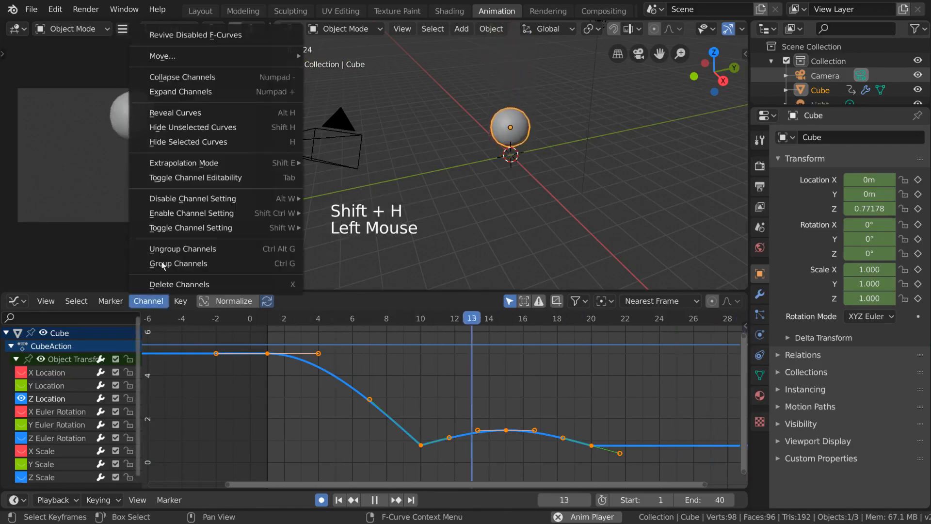
pyautogui.click(258, 112)
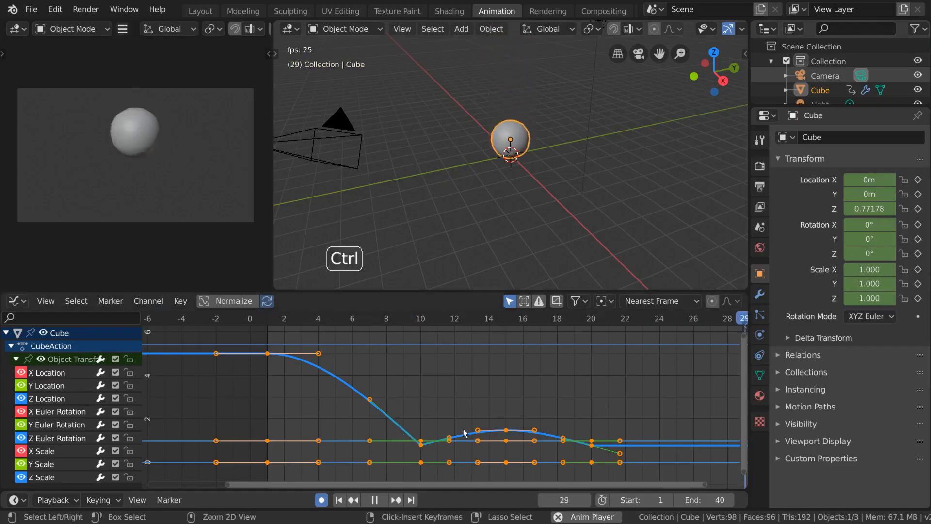
pyautogui.hotkey('ctrl', 'z')
pyautogui.hotkey('alt', 'h')
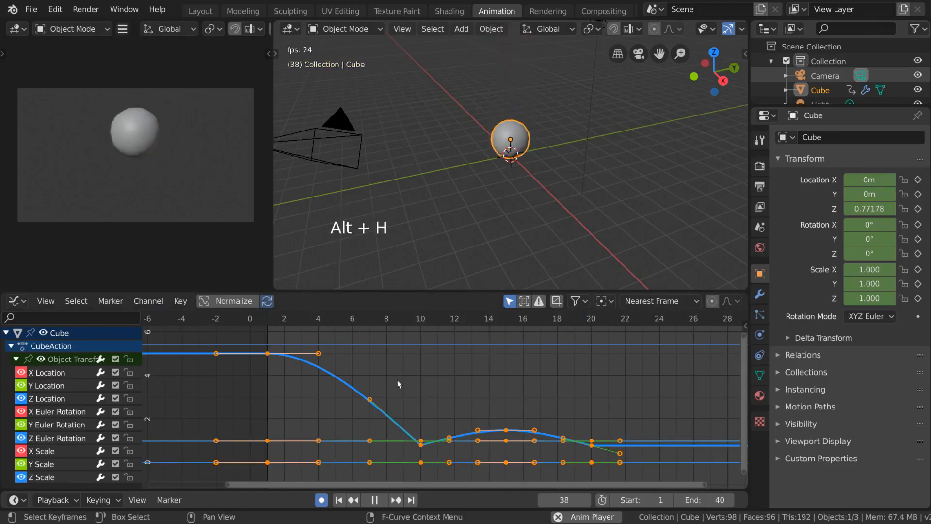
# Add Y Location and X Location to the selected Z Location channel and hide all other curves
pyautogui.keyDown('shift'); pyautogui.click(72, 382); pyautogui.keyUp('shift')
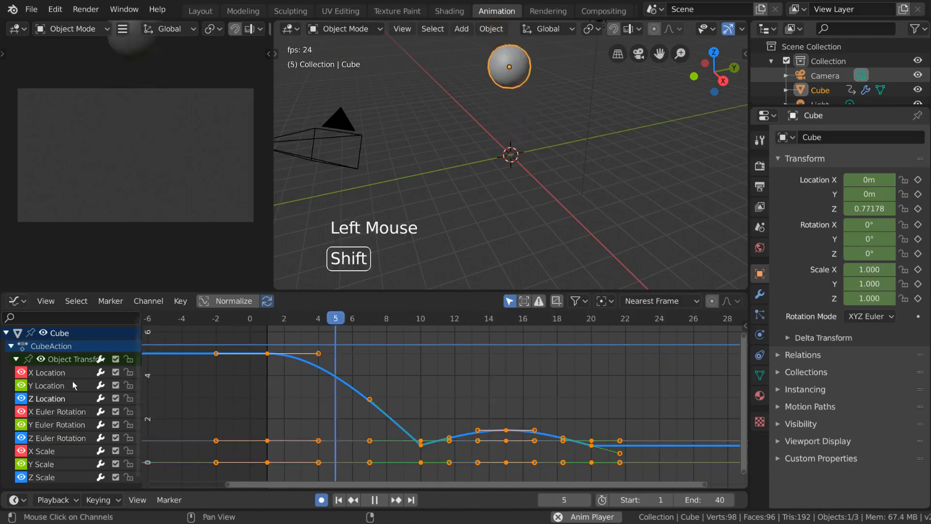
pyautogui.keyDown('shift'); pyautogui.click(72, 380); pyautogui.keyUp('shift')
pyautogui.keyDown('shift'); pyautogui.click(72, 373); pyautogui.keyUp('shift')
pyautogui.hotkey('shift', 'h')
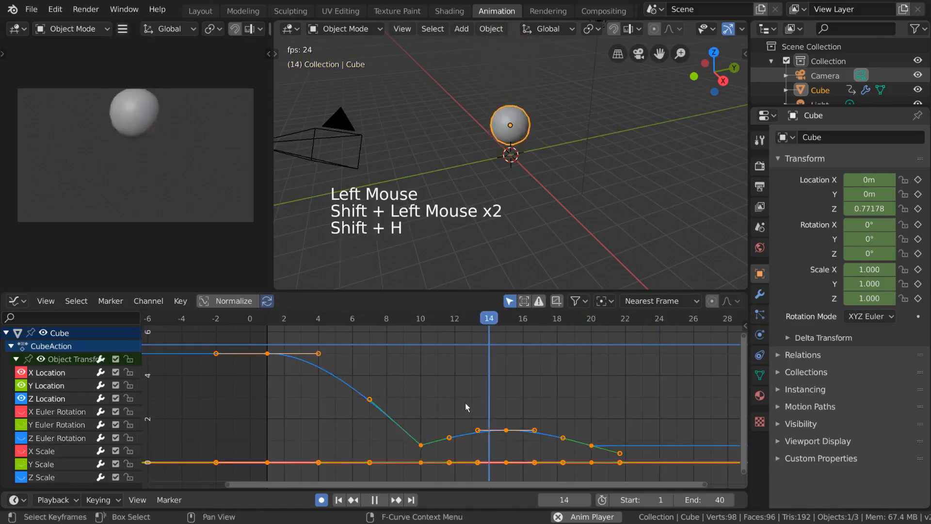
pyautogui.click(420, 445)
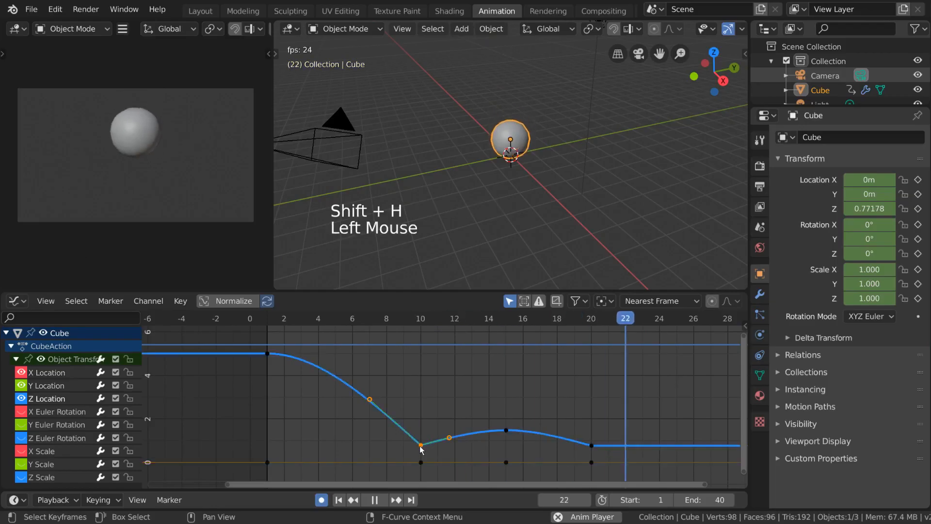
pyautogui.press('g')
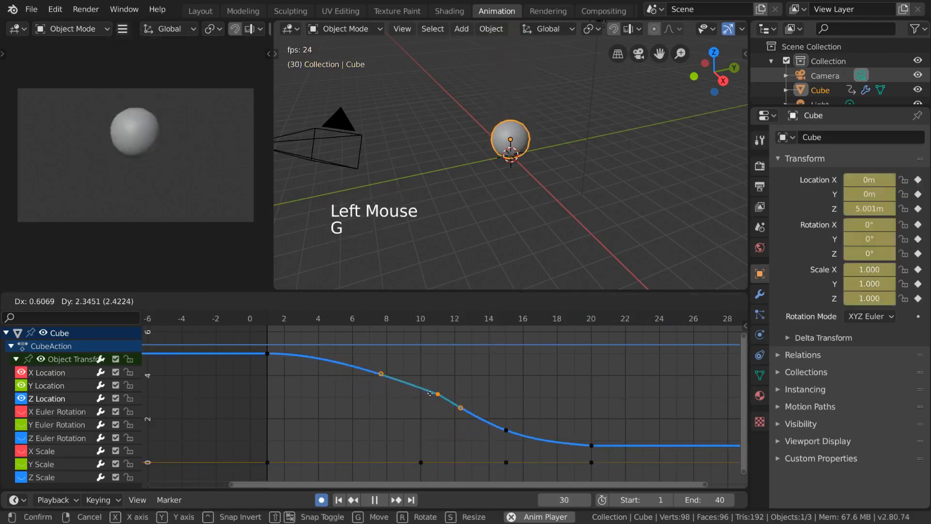
pyautogui.rightClick(431, 396)
# Try moving only the X Location keyframe at frame 10 upward in the Graph Editor
pyautogui.click(423, 460)
pyautogui.press('g')
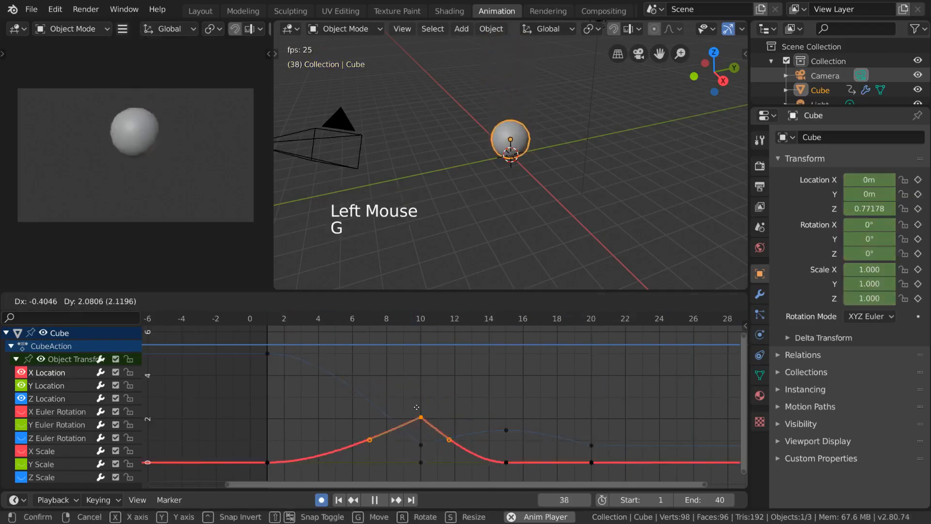
pyautogui.rightClick(420, 397)
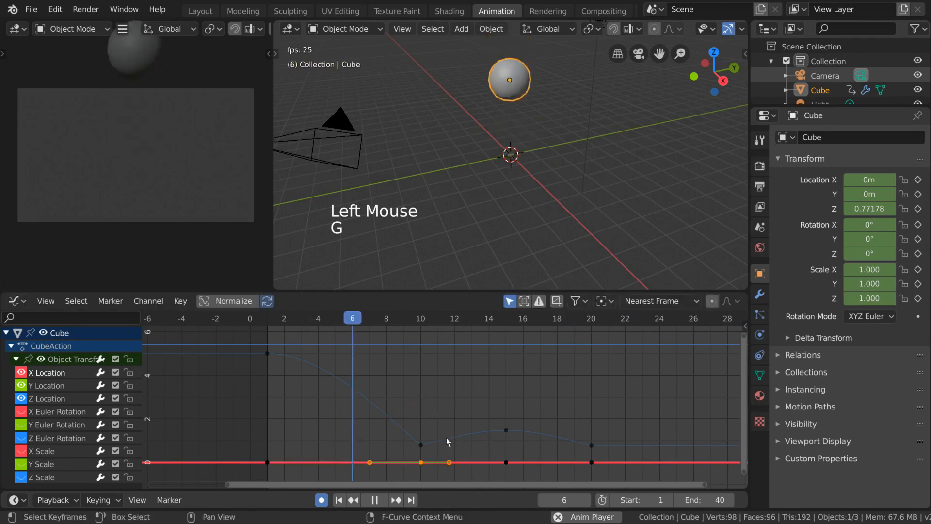
# Try moving the X Location keyframe at frame 15 alone, and together with the Z Location keyframe at the same frame
pyautogui.click(506, 462)
pyautogui.press('g')
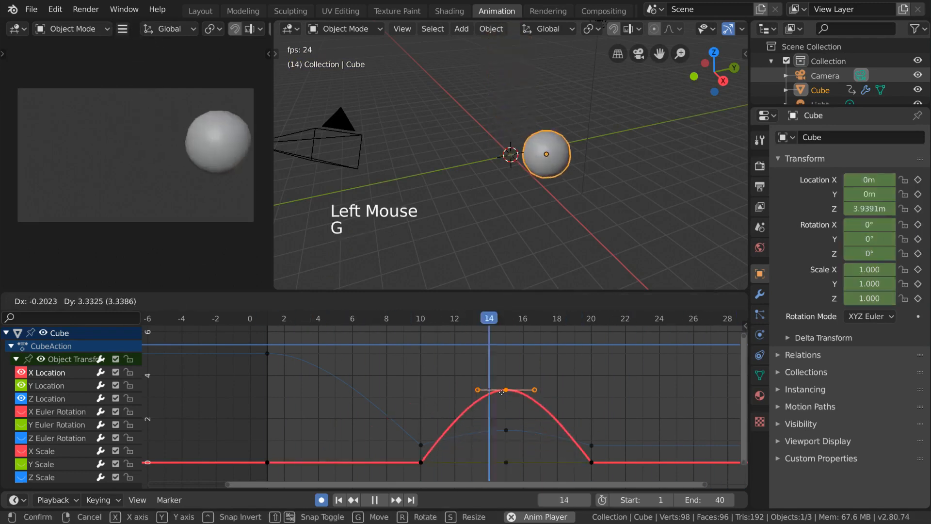
pyautogui.rightClick(506, 412)
pyautogui.keyDown('shift'); pyautogui.click(505, 433); pyautogui.keyUp('shift')
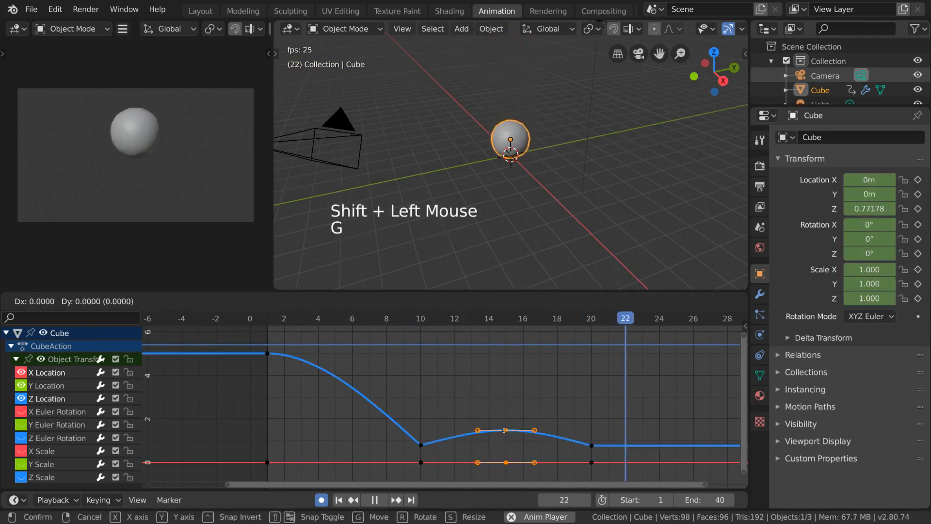
pyautogui.press('g')
pyautogui.rightClick(504, 360)
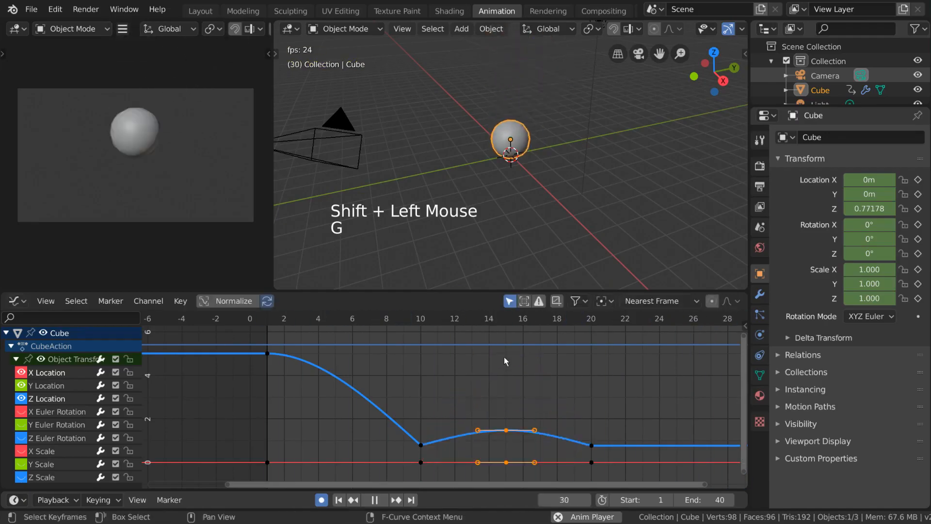
# Select the Z Location keyframes at frames 10, 15 and 20 plus the X Location keyframe at frame 15, and try moving them together
pyautogui.click(421, 445)
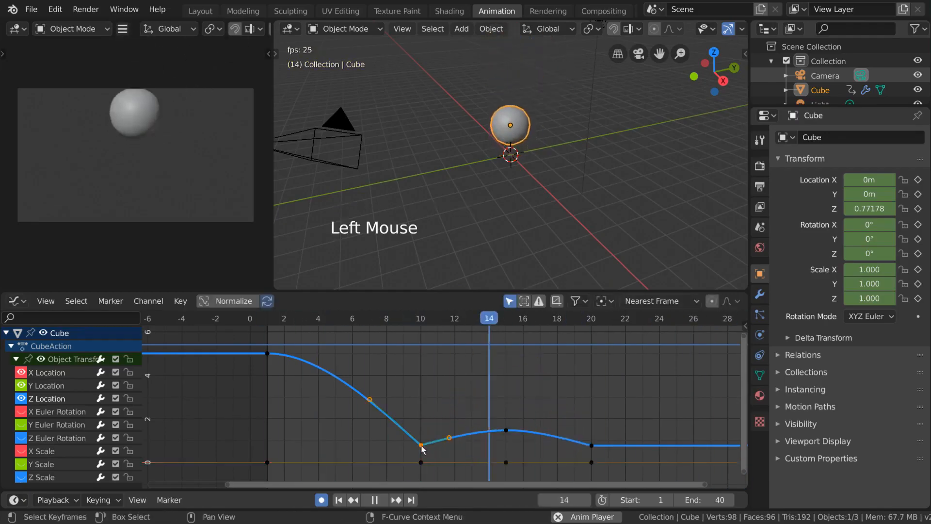
pyautogui.keyDown('shift'); pyautogui.click(506, 463); pyautogui.keyUp('shift')
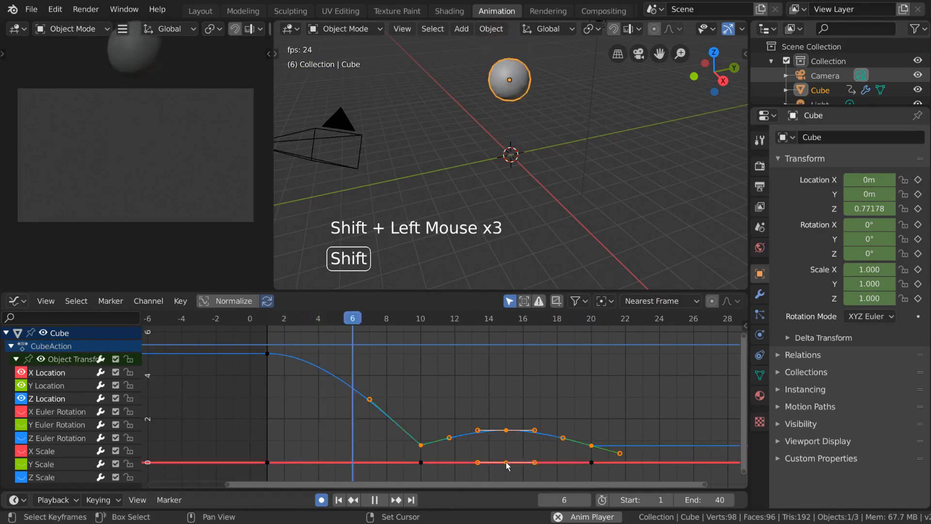
pyautogui.press('g')
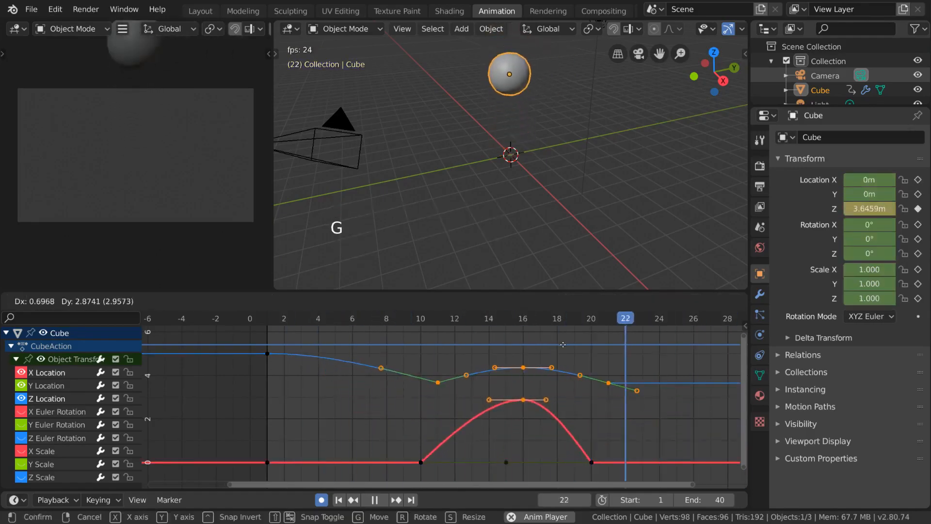
pyautogui.click(558, 371)
# Try rotating and scaling the selected group of X and Z Location keyframes
pyautogui.press('r')
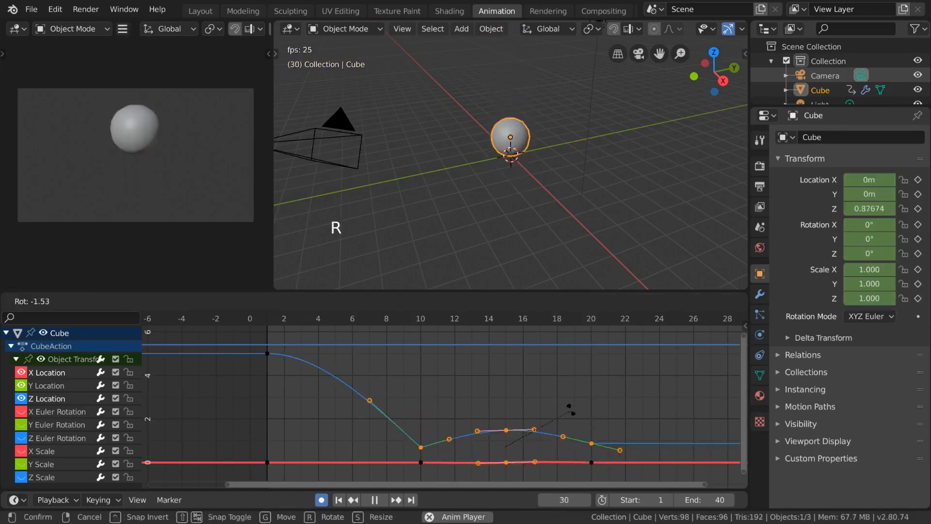
pyautogui.click(576, 398)
pyautogui.press('s')
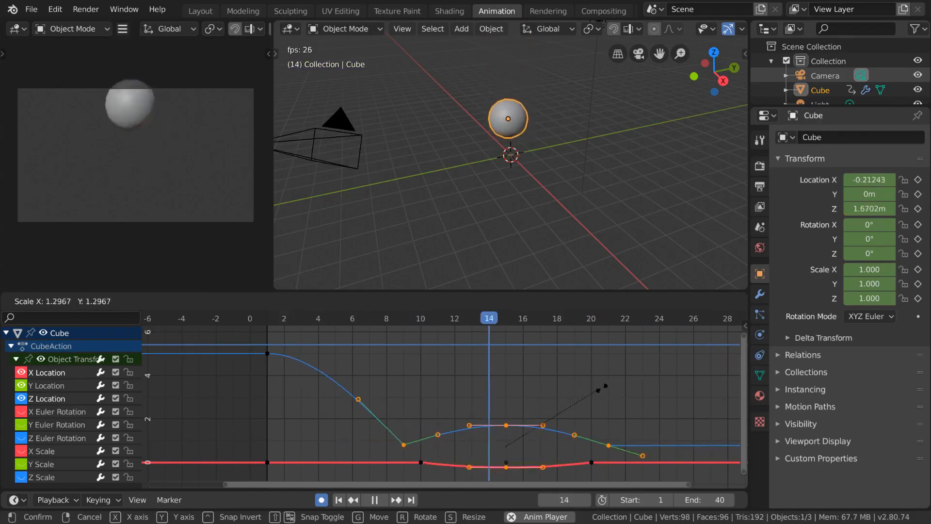
pyautogui.click(619, 388)
pyautogui.press('r')
pyautogui.click(586, 410)
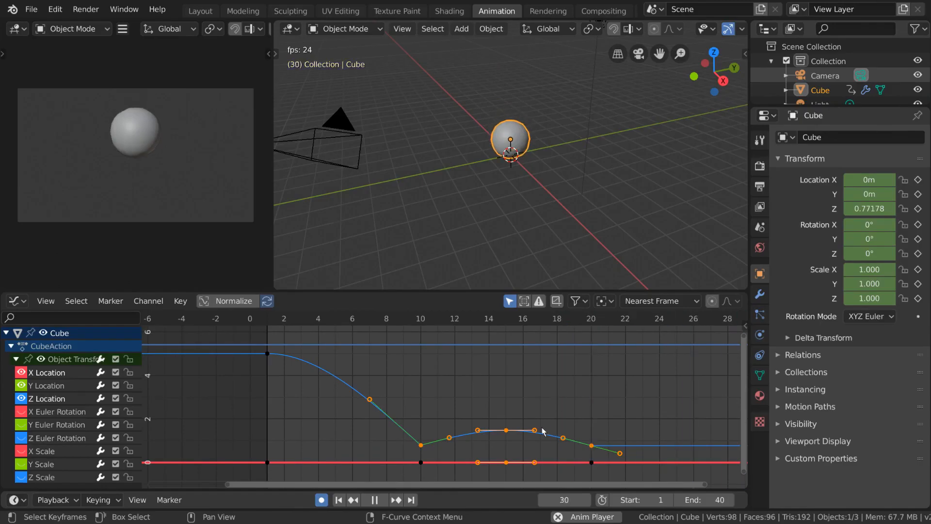
# Select the center point and handles of the Z Location keyframe at frame 15 in turn, and try moving its left handle
pyautogui.click(507, 431)
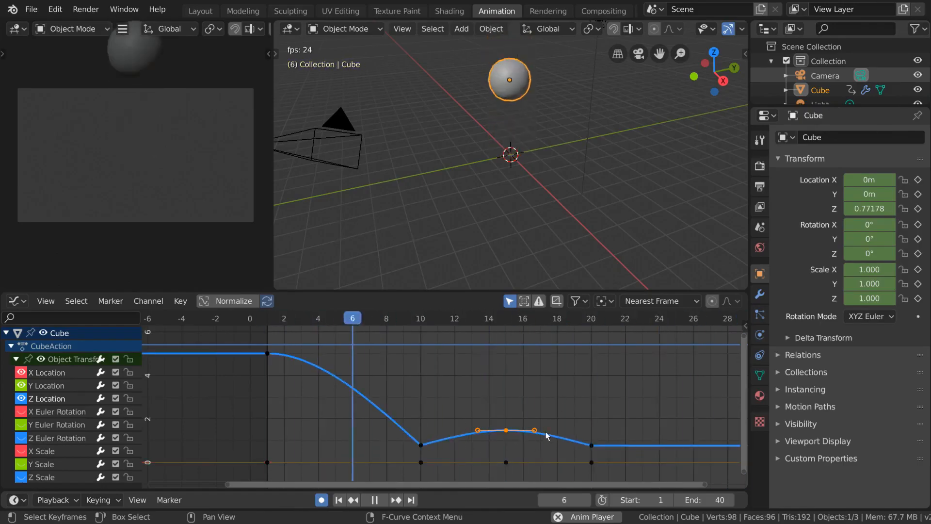
pyautogui.click(535, 430)
pyautogui.doubleClick(491, 433)
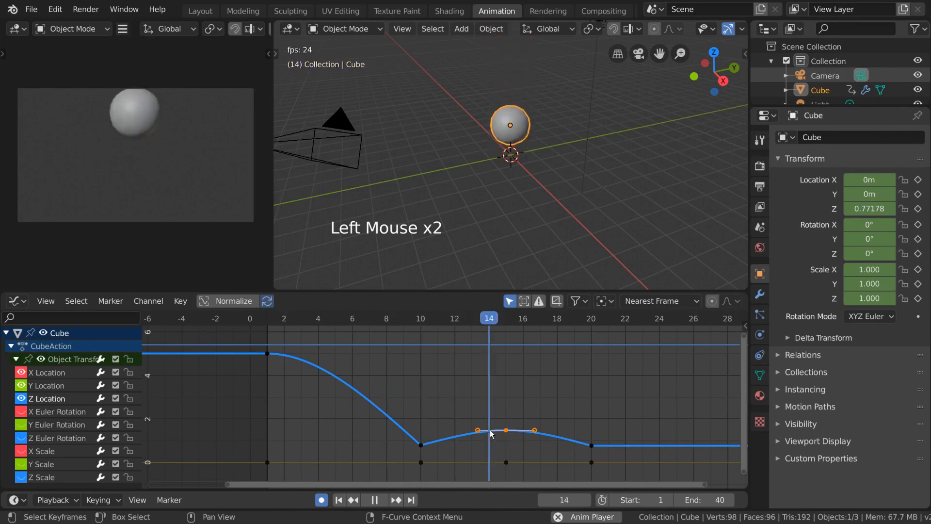
pyautogui.click(535, 430)
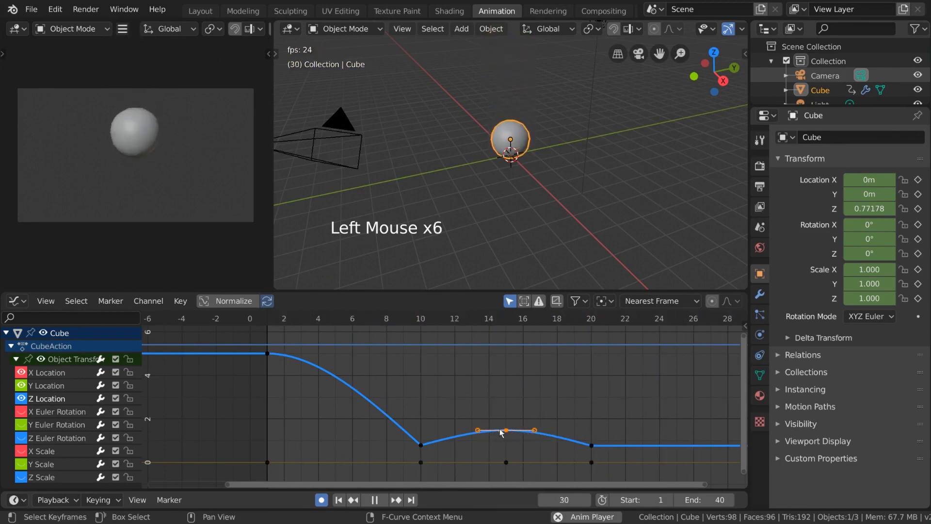
pyautogui.click(480, 432)
pyautogui.press('g')
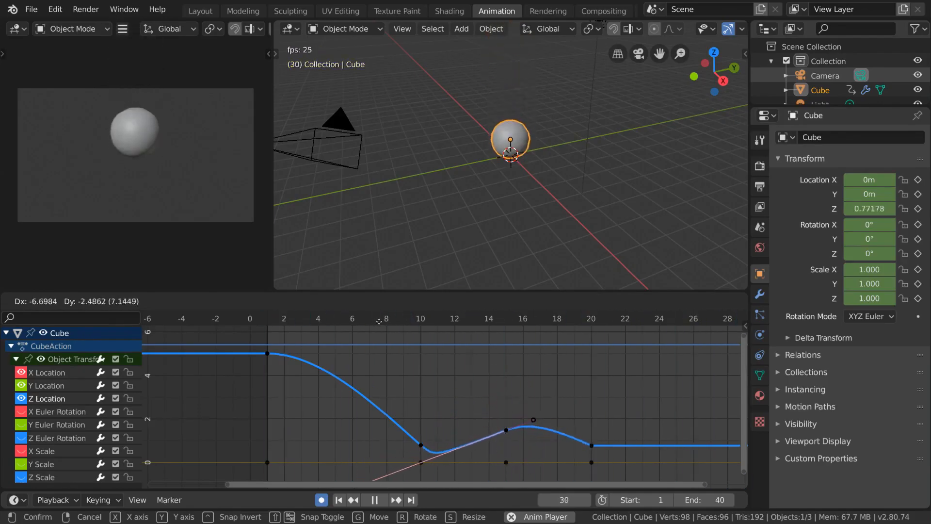
pyautogui.click(501, 437)
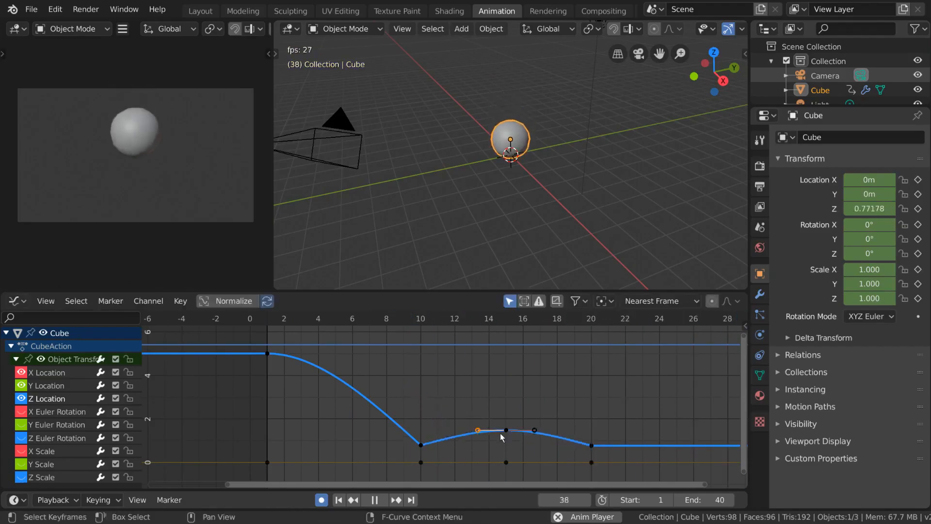
# Try rotating and scaling both handles of the Z Location keyframe at frame 15 around its center point
pyautogui.click(507, 431)
pyautogui.press('r')
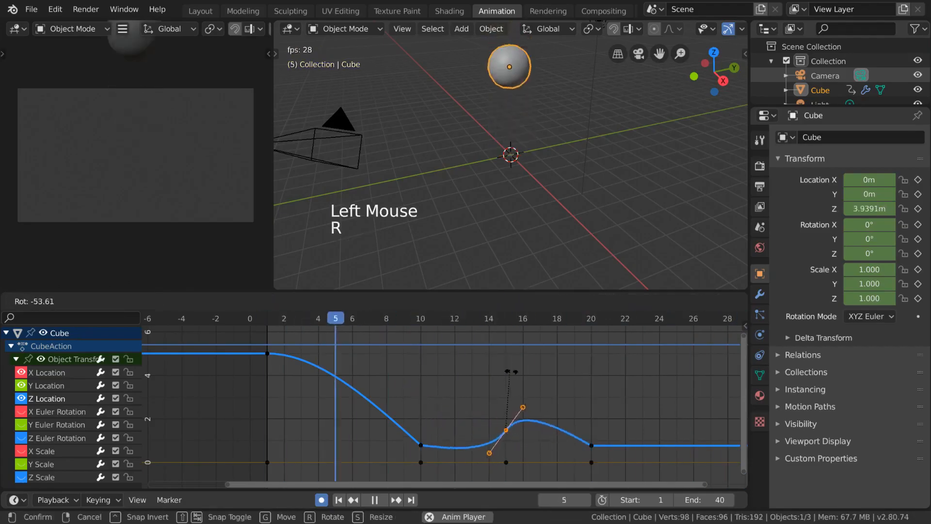
pyautogui.press('Escape')
pyautogui.press('s')
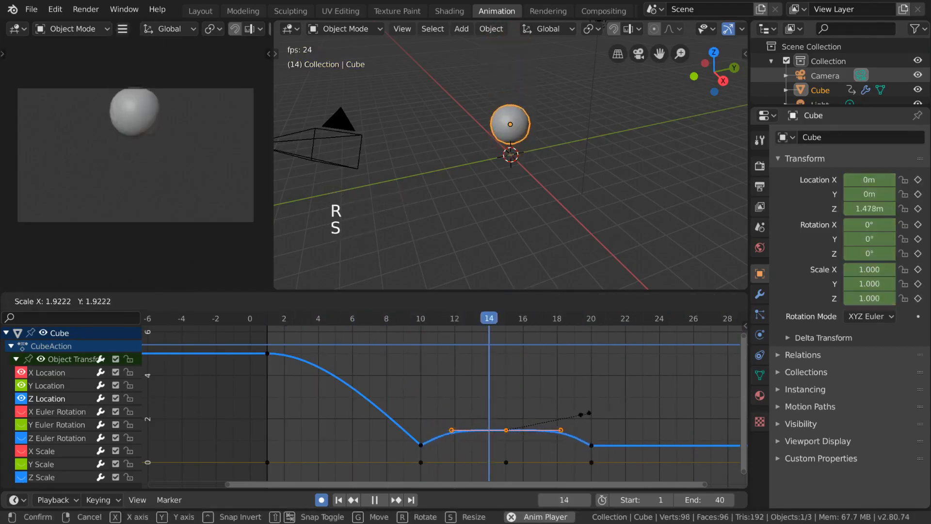
pyautogui.click(564, 415)
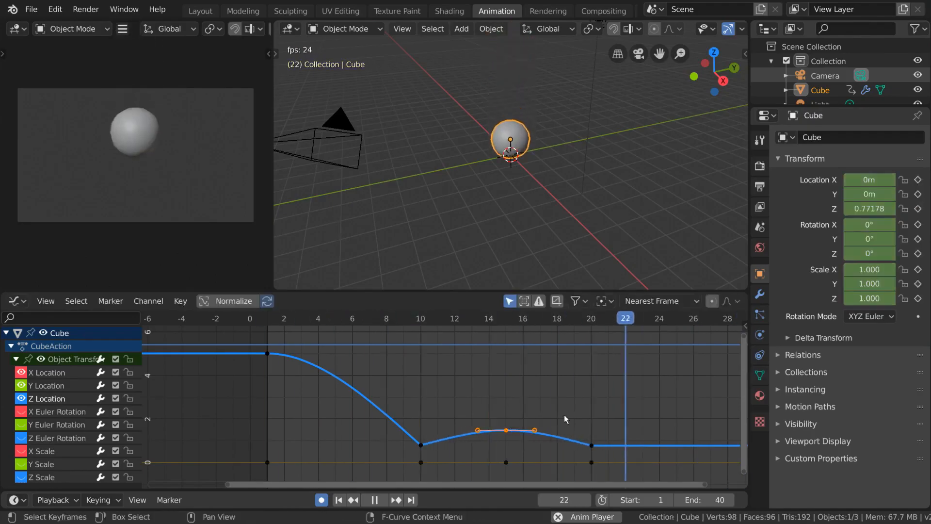
# Try moving the right and left handles of the Z Location keyframe at frame 10 separately
pyautogui.click(421, 445)
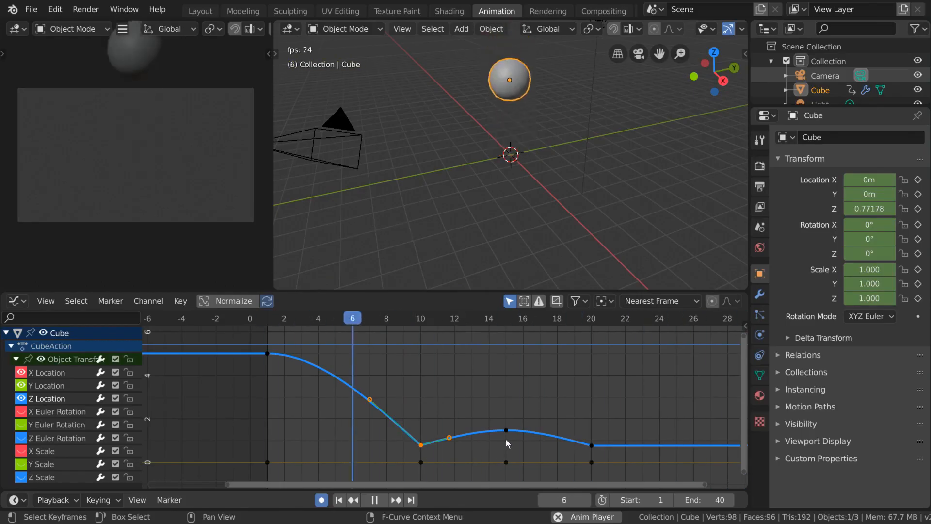
pyautogui.click(450, 438)
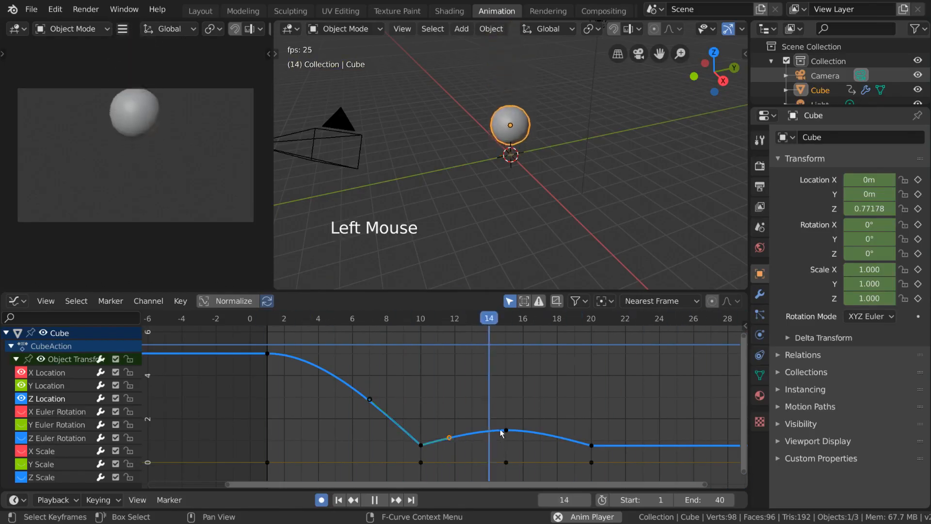
pyautogui.press('g')
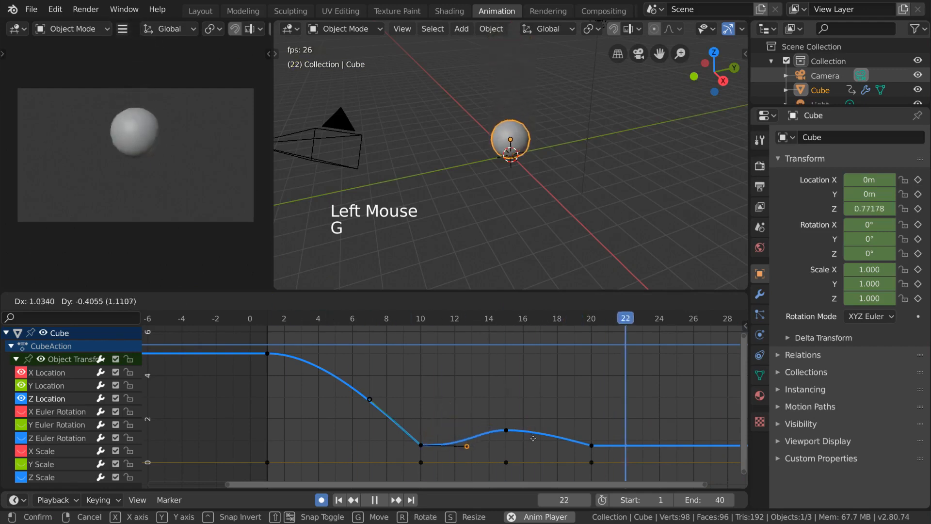
pyautogui.press('Escape')
pyautogui.click(370, 399)
pyautogui.press('g')
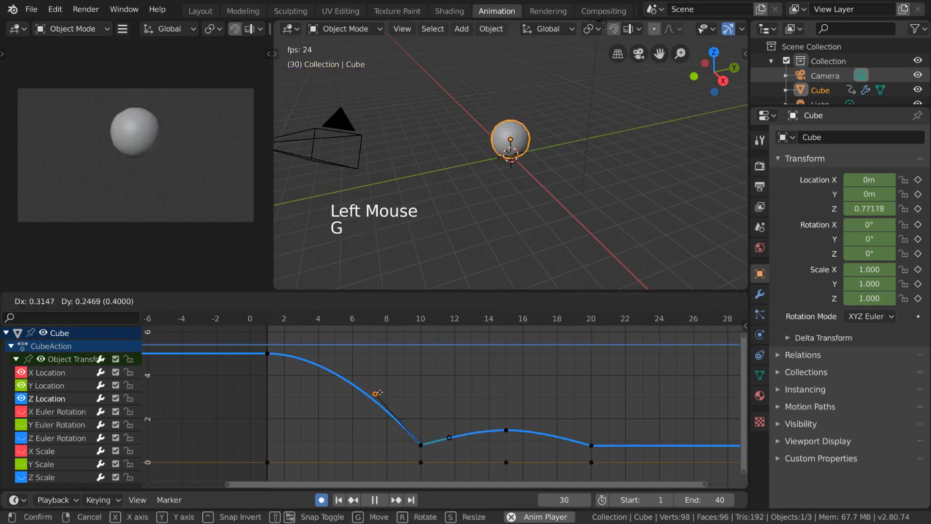
pyautogui.press('Escape')
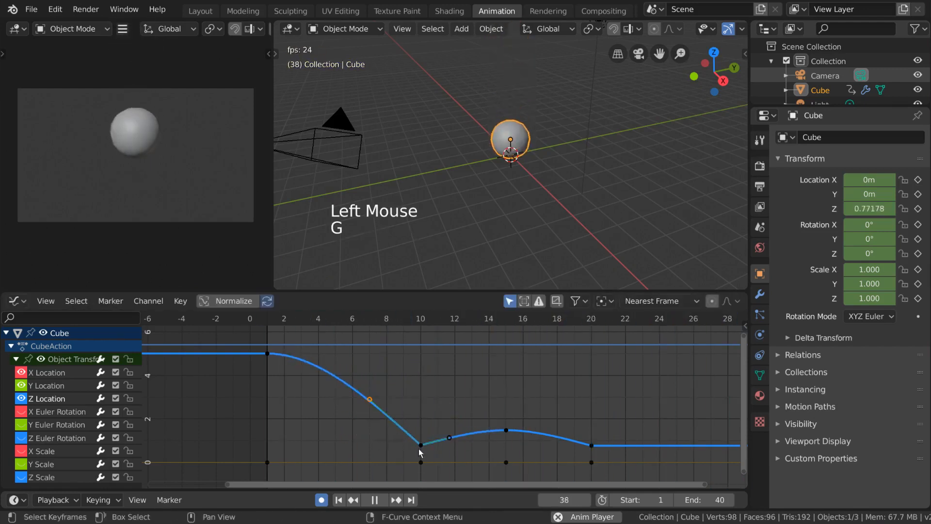
# Try rotating the Z Location keyframe at frame 10, and move its left handle up to about frame 8 to steepen the fall
pyautogui.click(422, 445)
pyautogui.press('r')
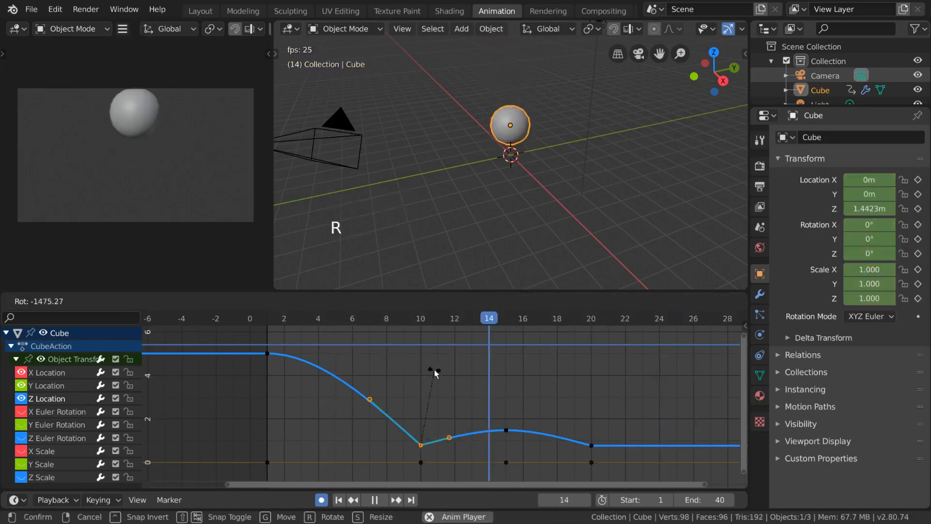
pyautogui.press('Escape')
pyautogui.press('g')
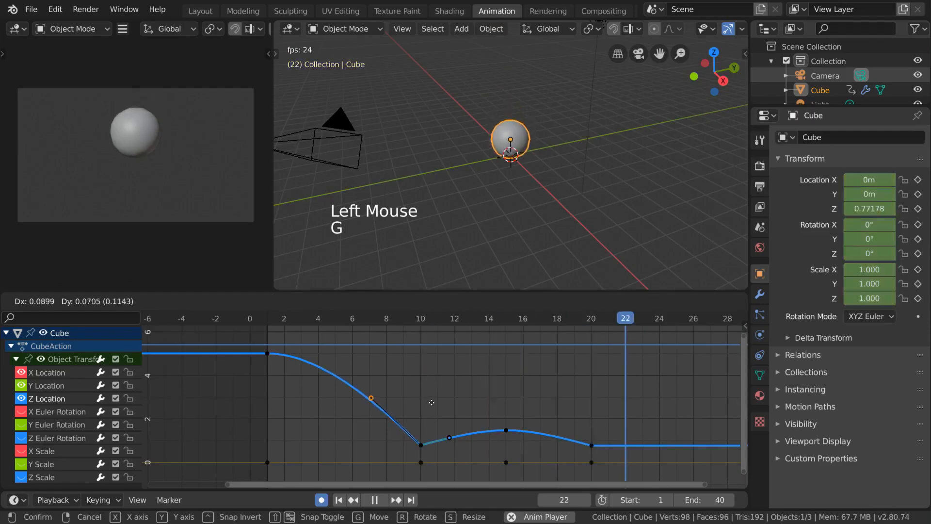
pyautogui.click(445, 394)
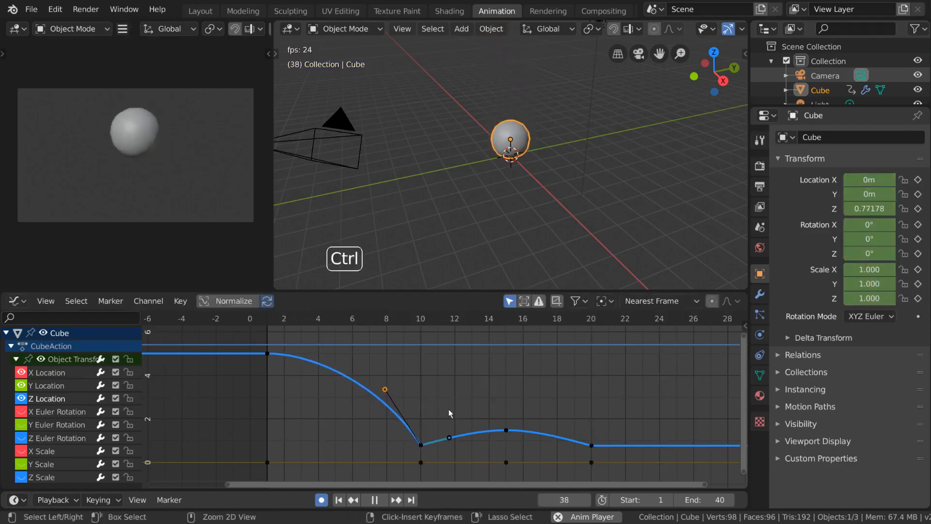
# In the Dope Sheet, try the Free handle type on the frame 20 keyframes and undo the change
pyautogui.hotkey('ctrl', 'Tab')
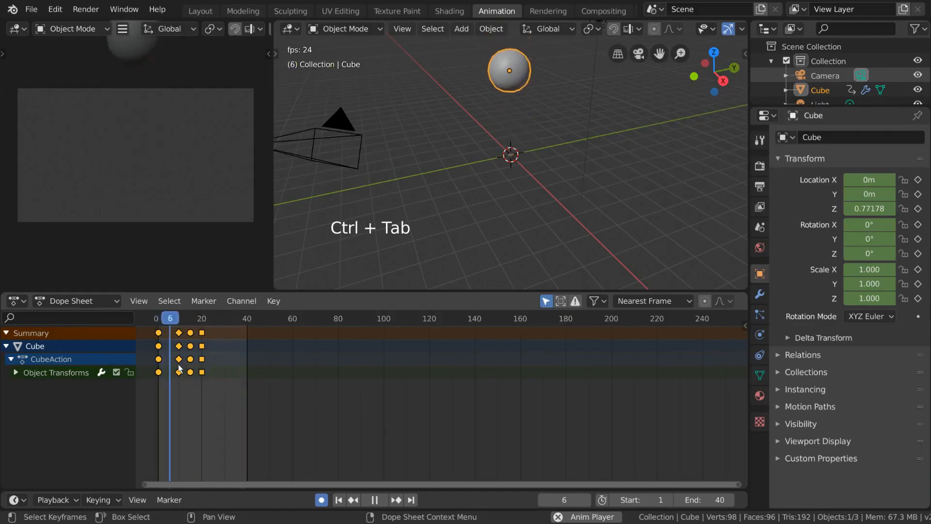
pyautogui.press('v')
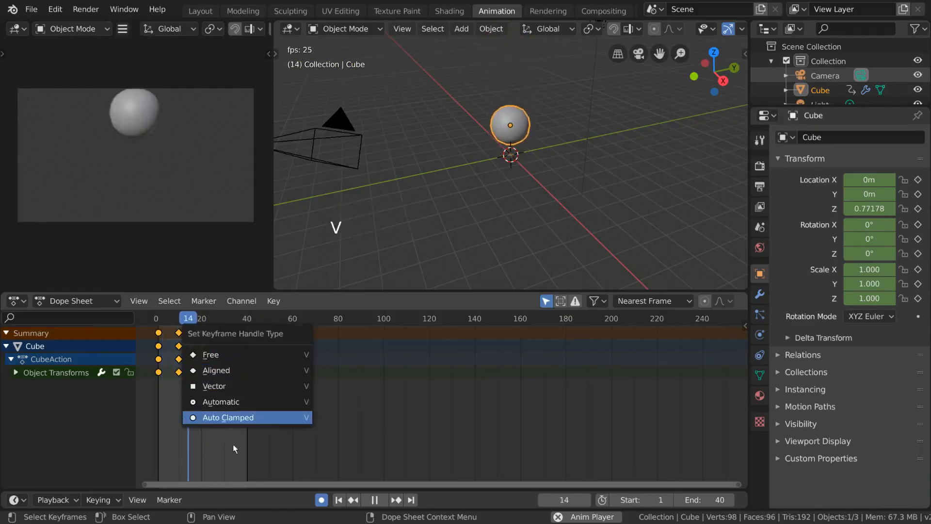
pyautogui.click(202, 373)
pyautogui.press('v')
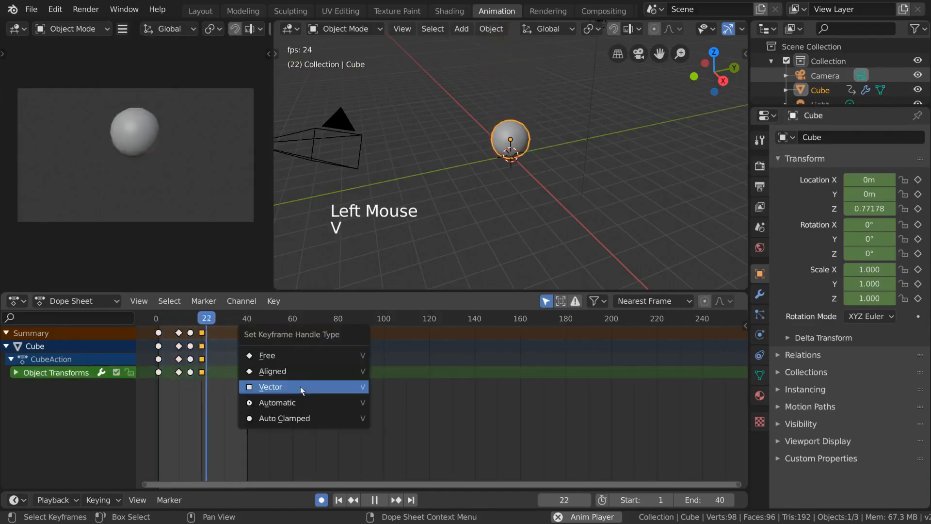
pyautogui.click(304, 357)
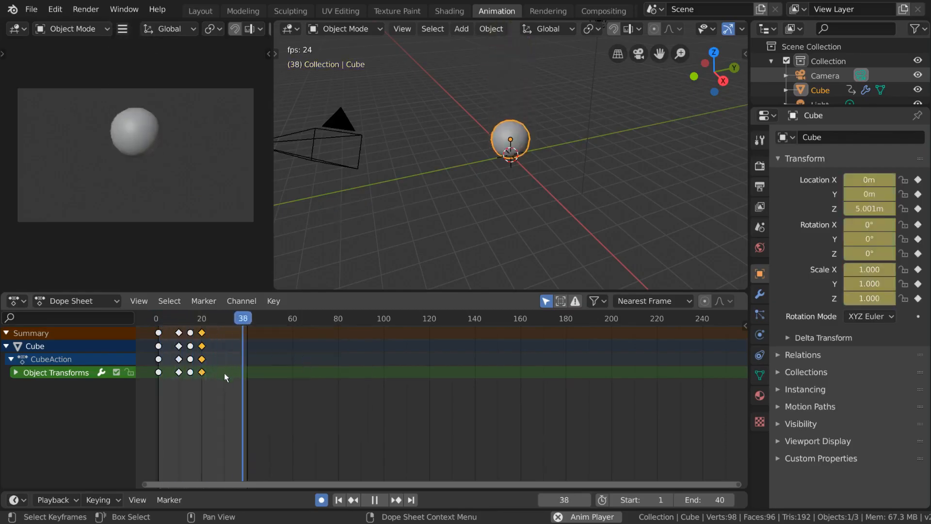
pyautogui.hotkey('ctrl', 'z')
# Return to the Graph Editor and undo the move of the left handle at frame 10
pyautogui.hotkey('ctrl', 'Tab')
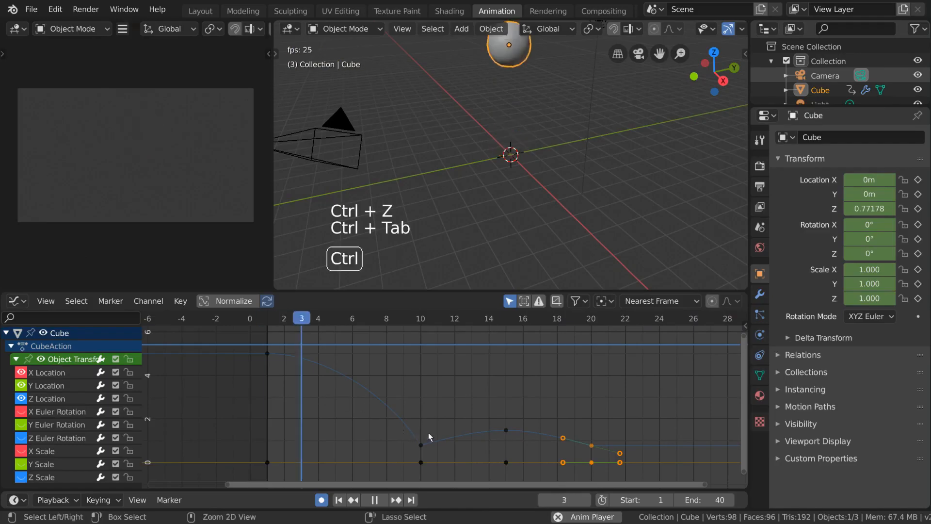
pyautogui.hotkey('ctrl', 'z')
pyautogui.hotkey('ctrl', 'z')
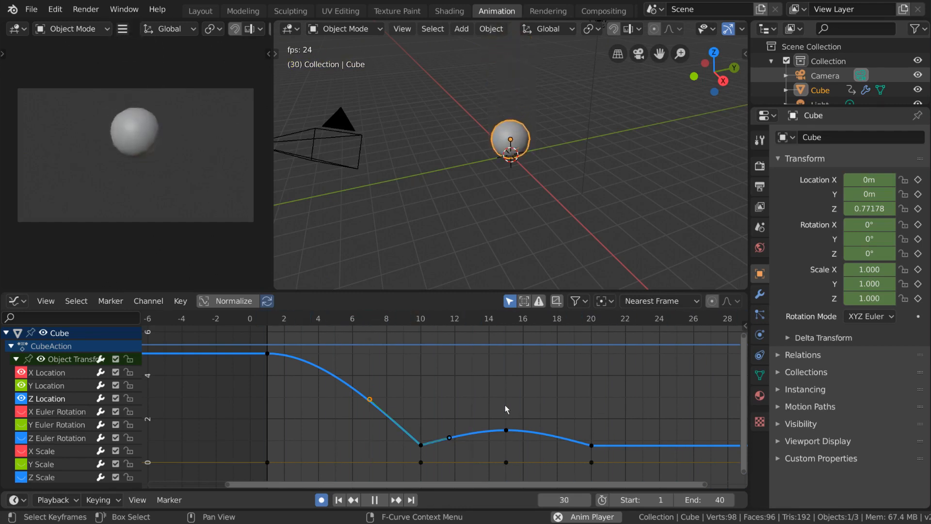
# Select the Z Location keyframe at frame 1 and its channel, and hide all other curves
pyautogui.click(269, 353)
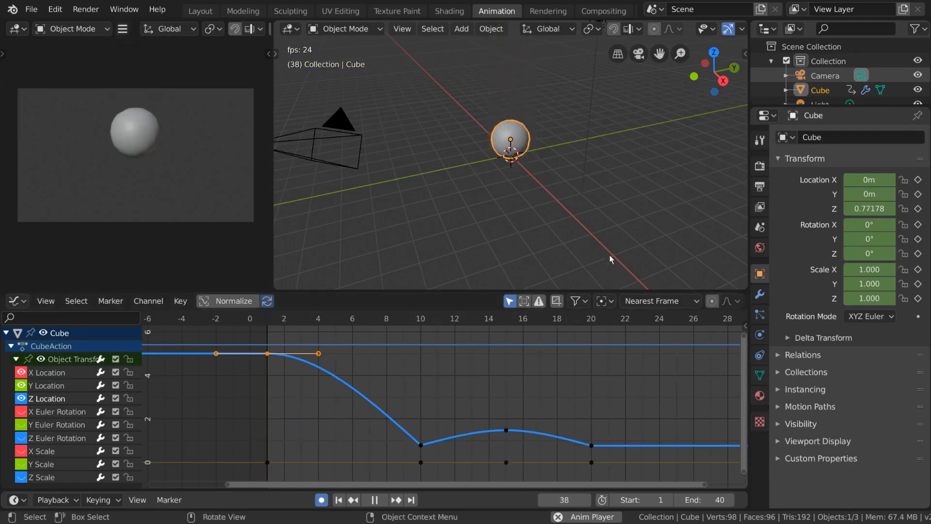
pyautogui.click(75, 399)
pyautogui.hotkey('shift', 'h')
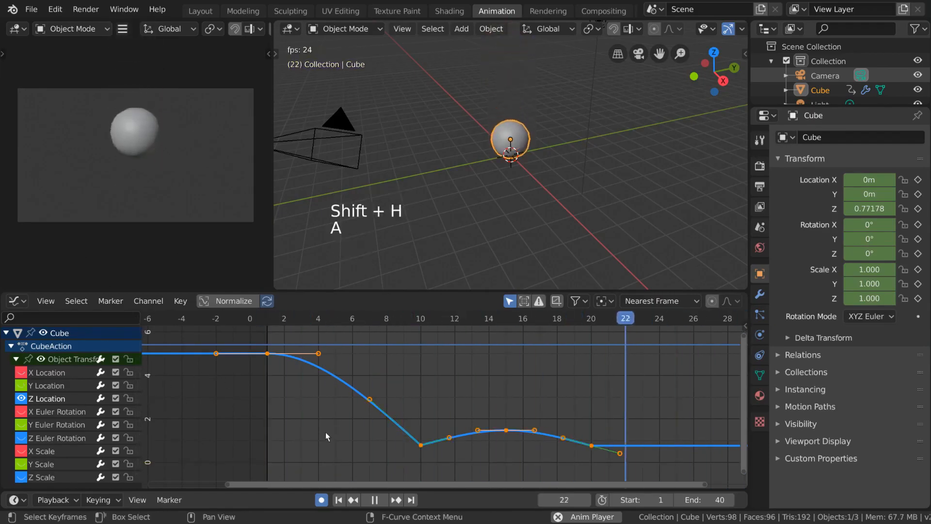
# Set the interpolation mode of all Z Location keyframes to Constant
pyautogui.click(185, 301)
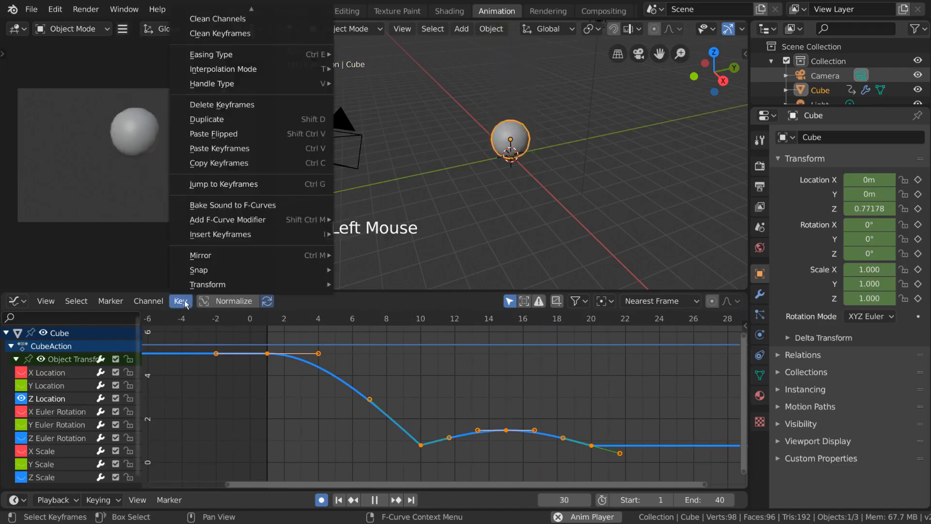
pyautogui.moveTo(260, 69)
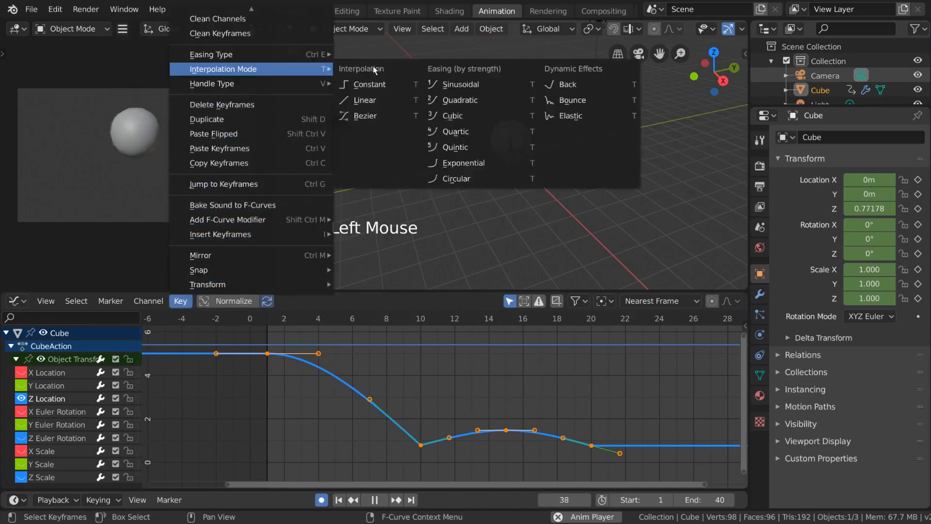
pyautogui.click(405, 85)
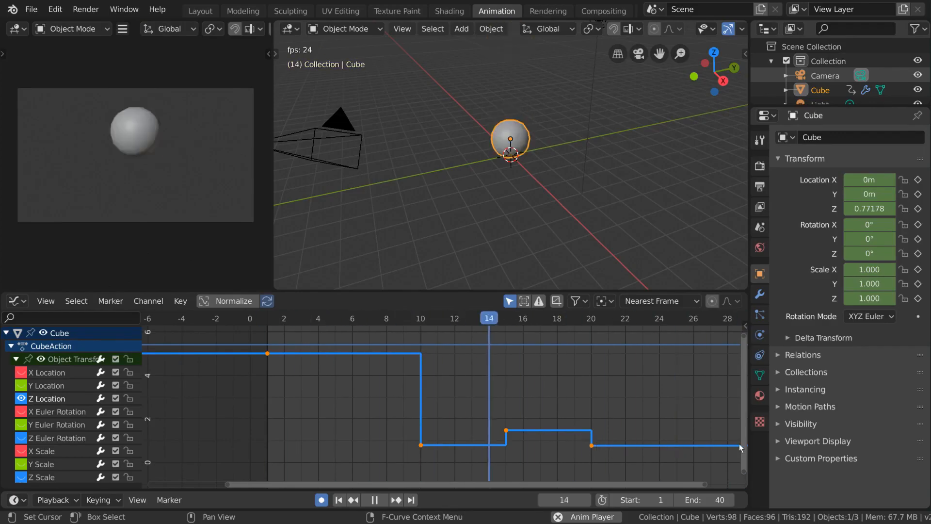
# Try Linear interpolation on the Z Location keyframes and set them back to Bezier
pyautogui.click(180, 300)
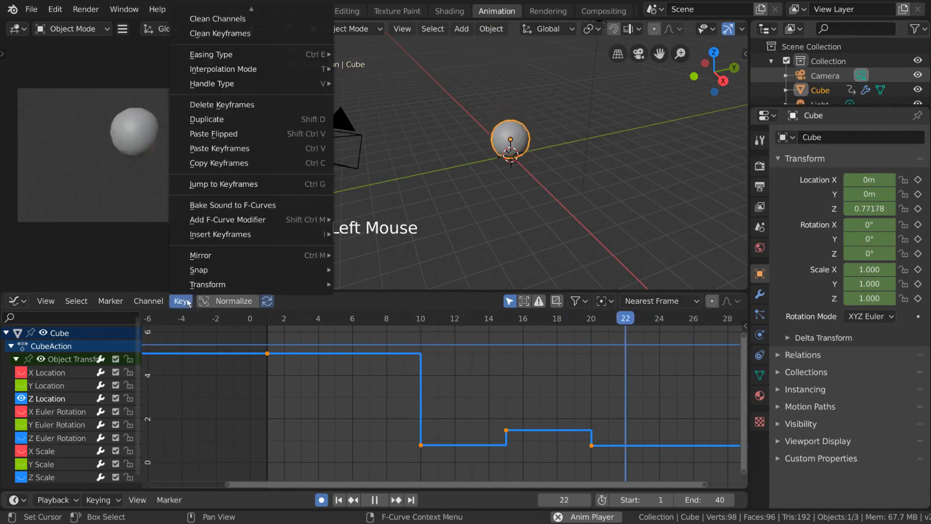
pyautogui.moveTo(280, 68)
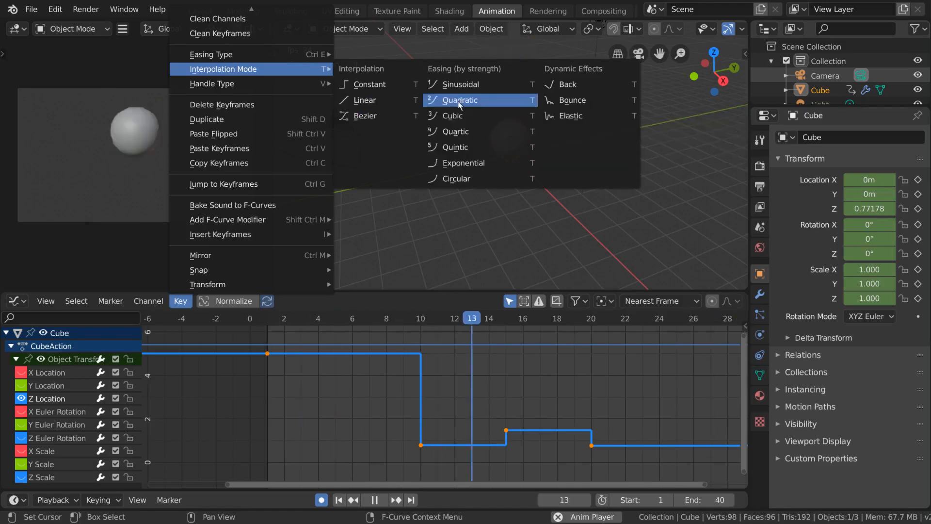
pyautogui.click(388, 104)
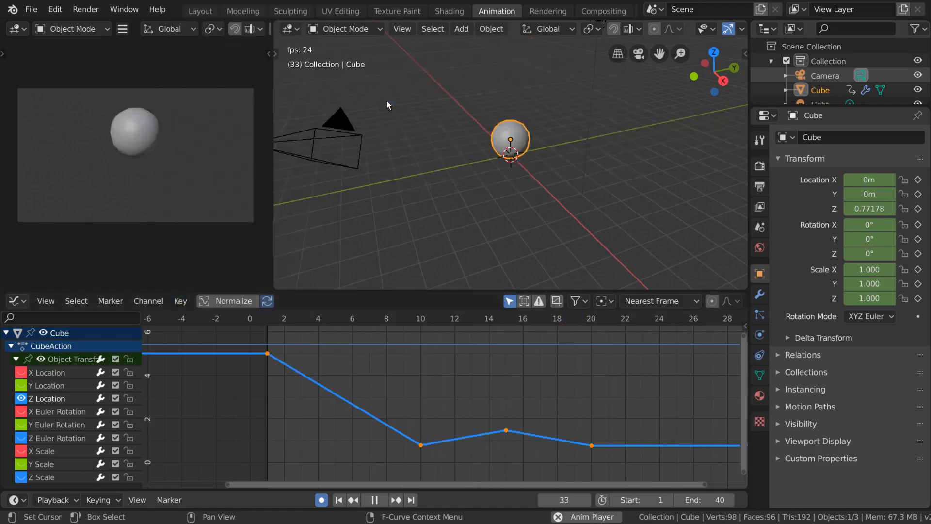
pyautogui.click(180, 301)
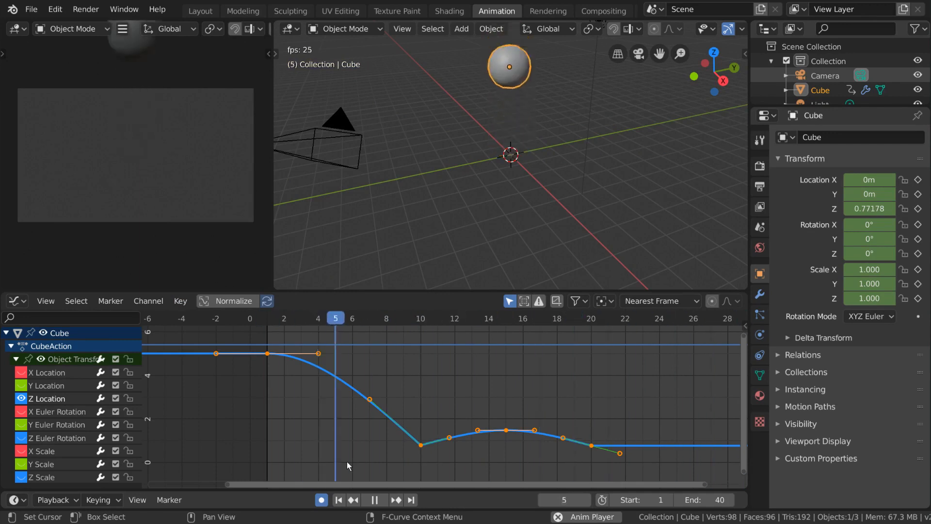
# Show the F-Curve modifier settings in the Graph Editor's sidebar
pyautogui.moveTo(544, 213); pyautogui.dragTo(573, 216, button='middle')
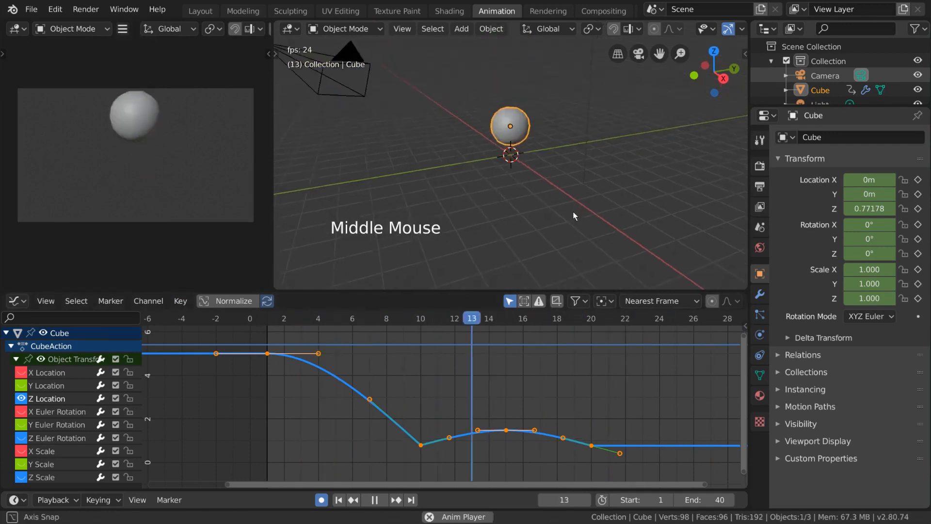
pyautogui.keyDown('shift'); pyautogui.moveTo(627, 123); pyautogui.dragTo(626, 181, button='middle'); pyautogui.keyUp('shift')
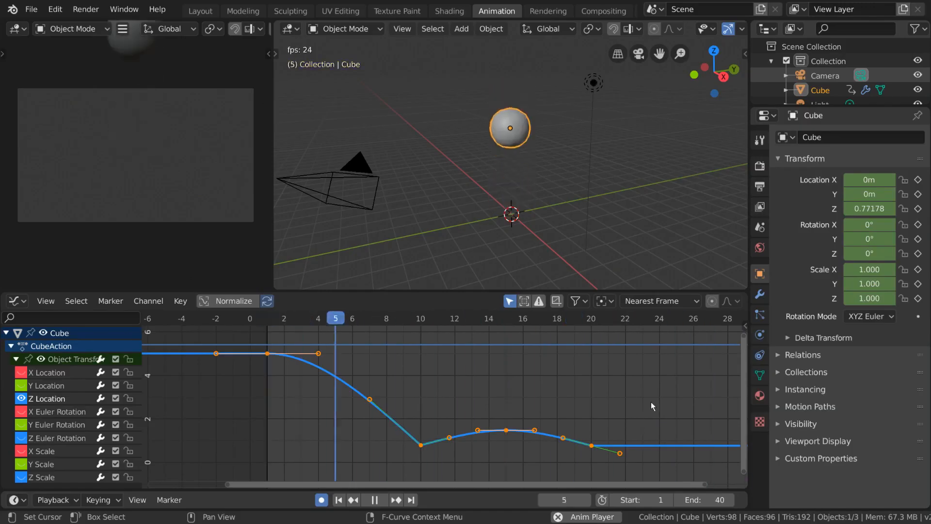
pyautogui.click(742, 326)
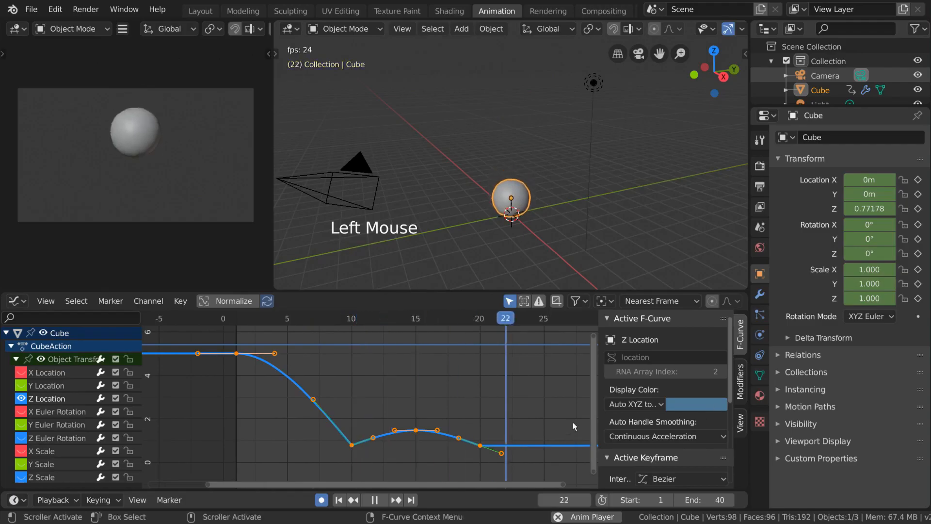
pyautogui.press('n')
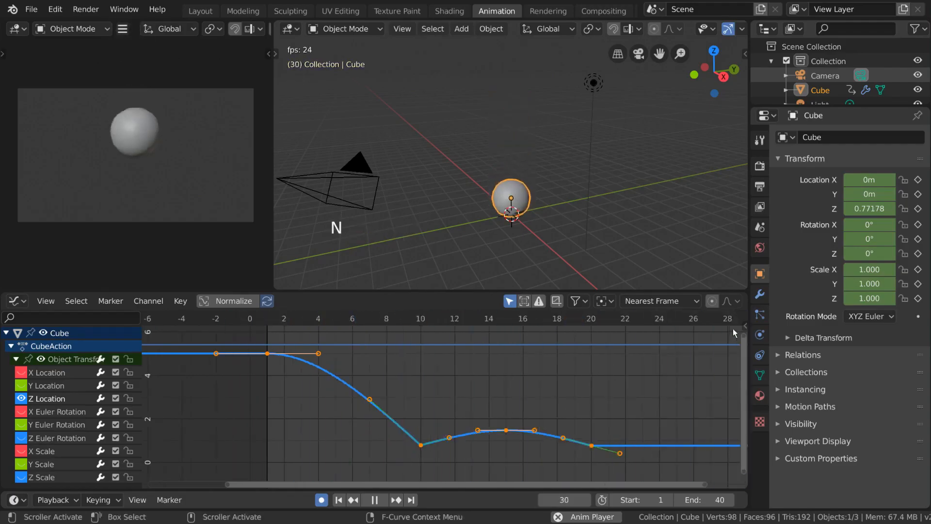
pyautogui.press('n')
pyautogui.press('n')
pyautogui.press('n')
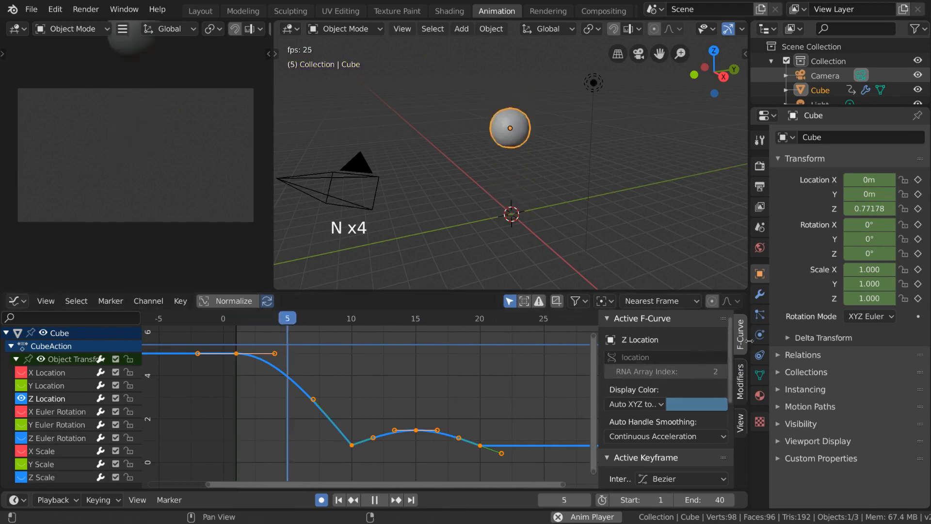
pyautogui.click(741, 384)
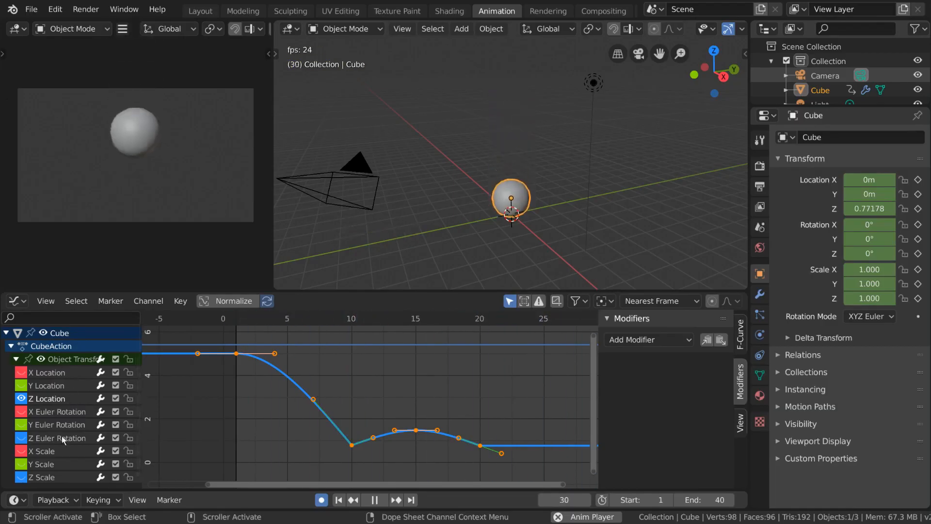
# Select the frame 1 keyframe and the Z Location channel, try a Noise modifier on the curve and undo it
pyautogui.click(236, 354)
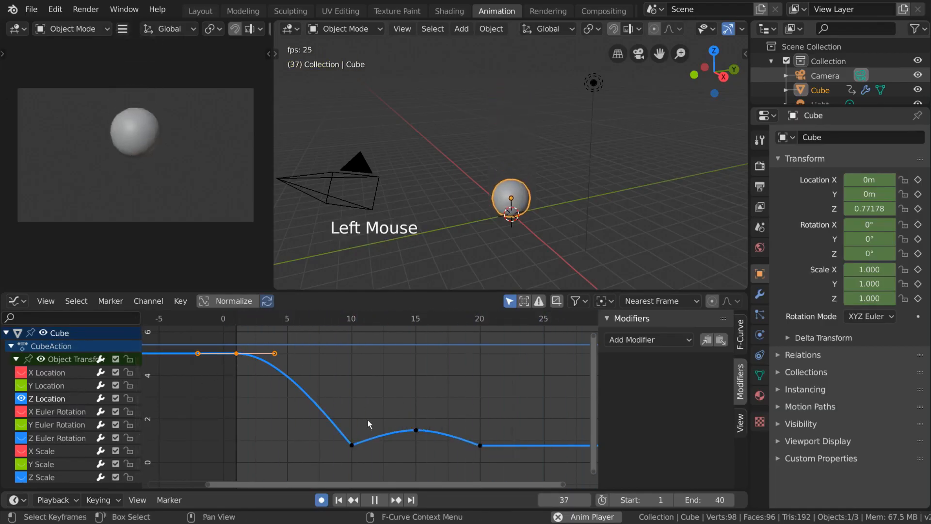
pyautogui.click(70, 399)
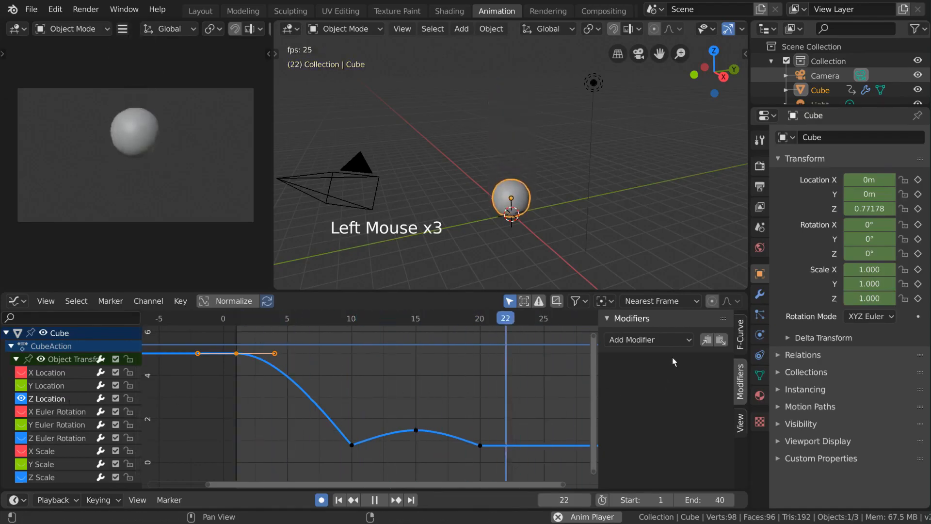
pyautogui.click(677, 345)
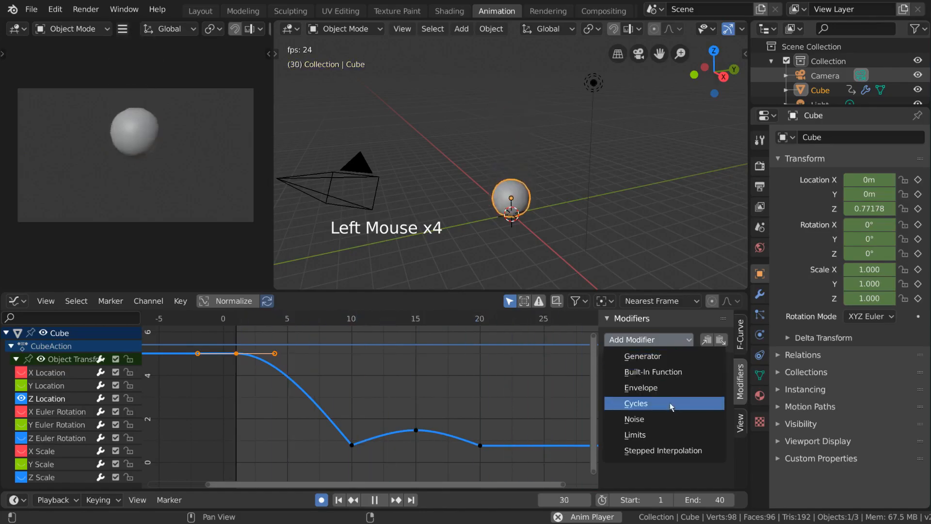
pyautogui.click(668, 419)
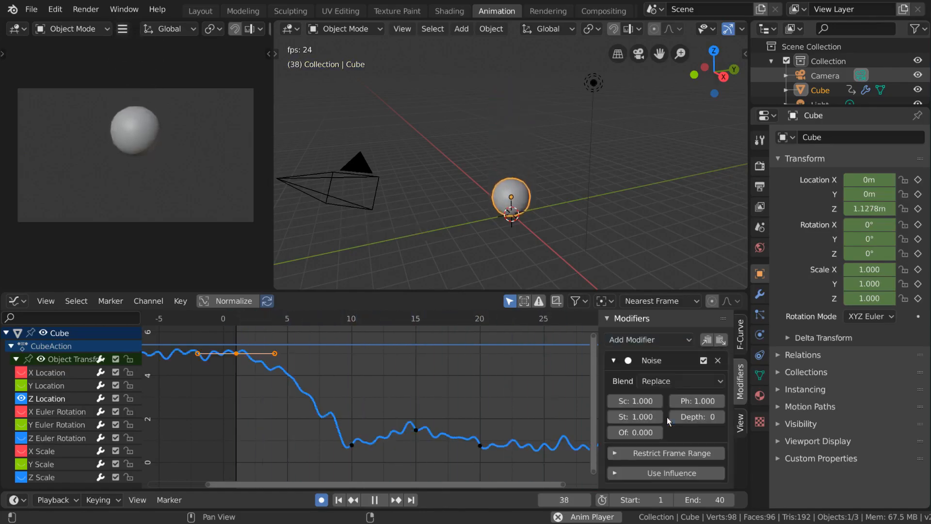
pyautogui.hotkey('ctrl', 'z')
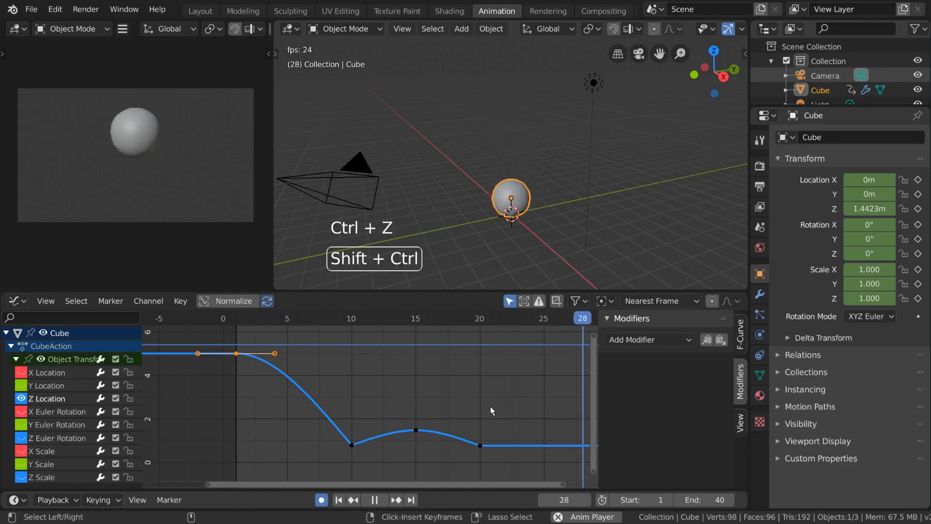
# Add a Noise modifier to the Z Location curve
pyautogui.hotkey('shift', 'ctrl', 'm')
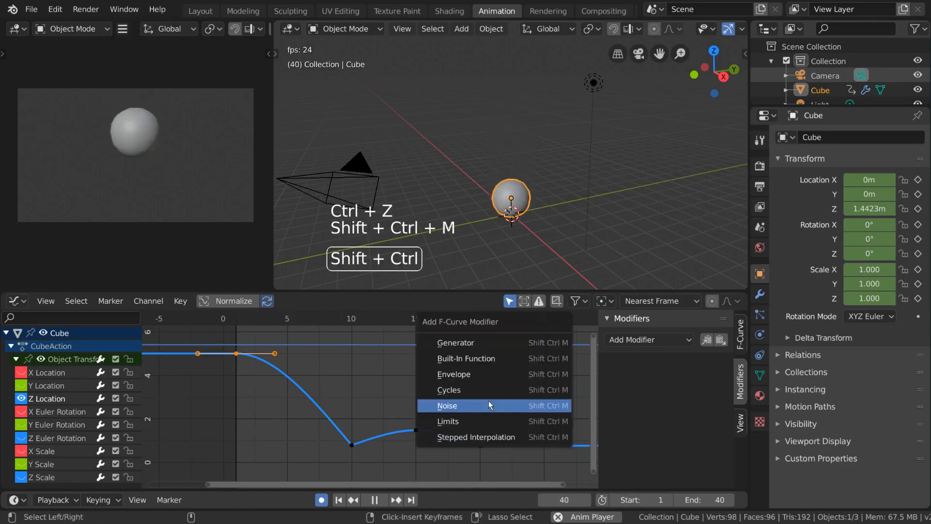
pyautogui.click(517, 403)
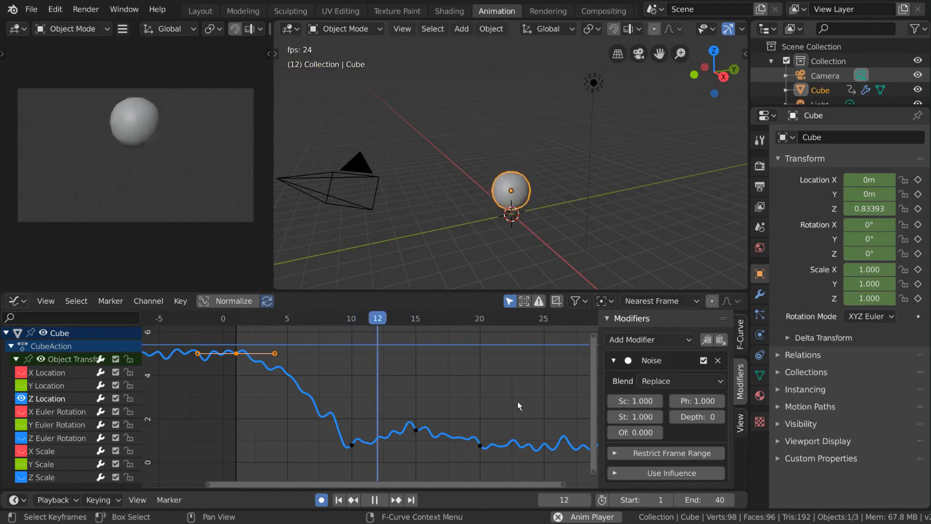
pyautogui.scroll(-4, 517, 401)
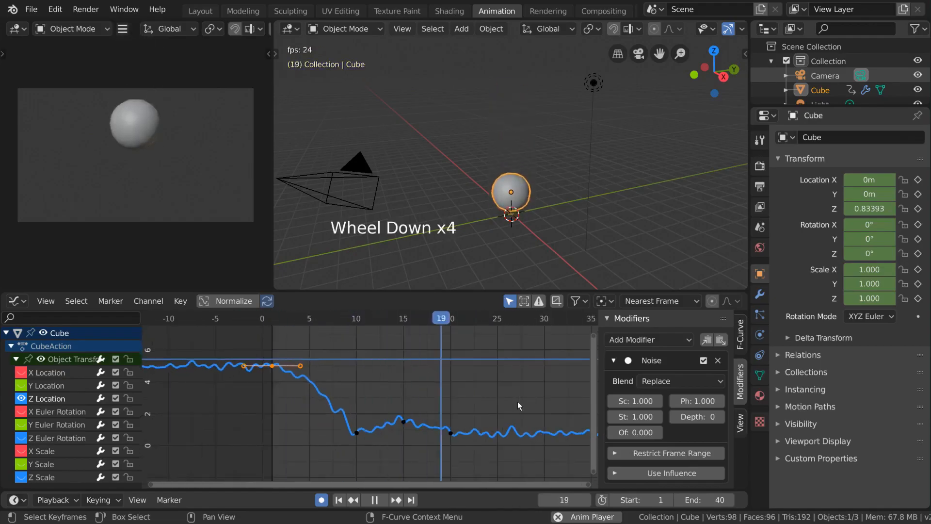
# Duplicate the Z Location keyframe at frame 20 and place the copy at about frame 28 with a value of about 2
pyautogui.press('a')
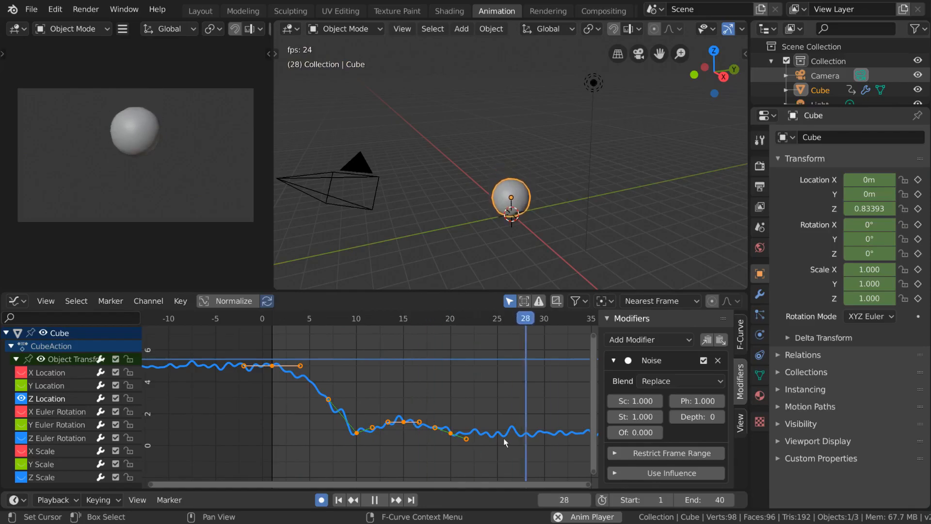
pyautogui.click(451, 433)
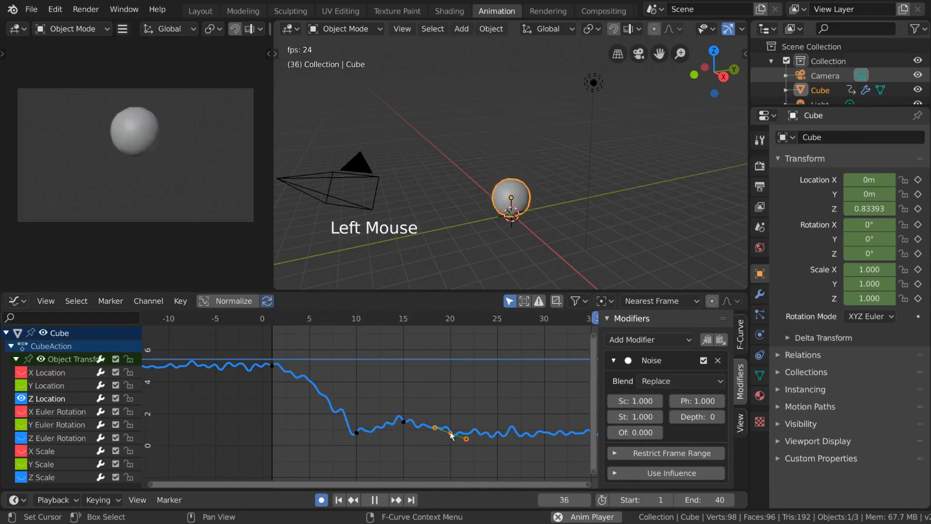
pyautogui.hotkey('shift', 'd')
pyautogui.click(528, 412)
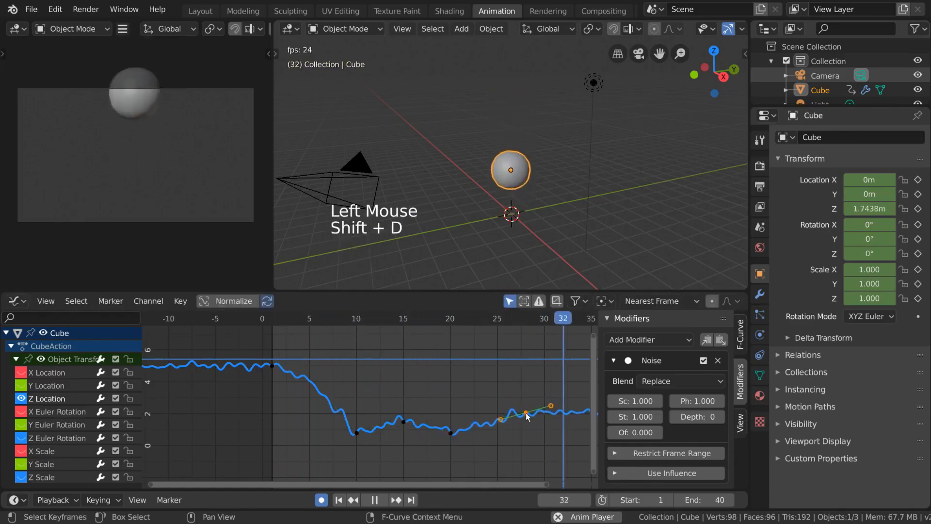
# Try moving the frame 20 keyframe, cancel the move, and delete the duplicated keyframe at about frame 28
pyautogui.click(453, 433)
pyautogui.press('g')
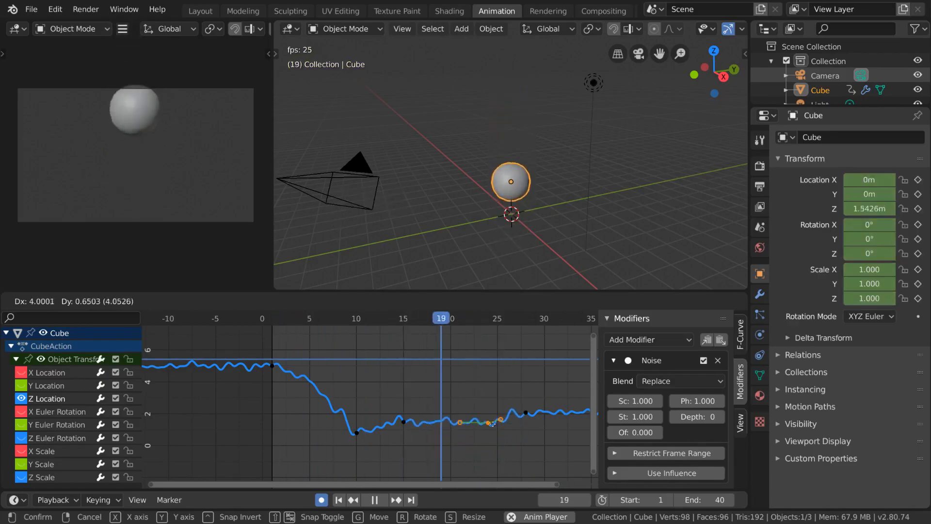
pyautogui.rightClick(520, 419)
pyautogui.click(525, 411)
pyautogui.press('x')
pyautogui.click(526, 411)
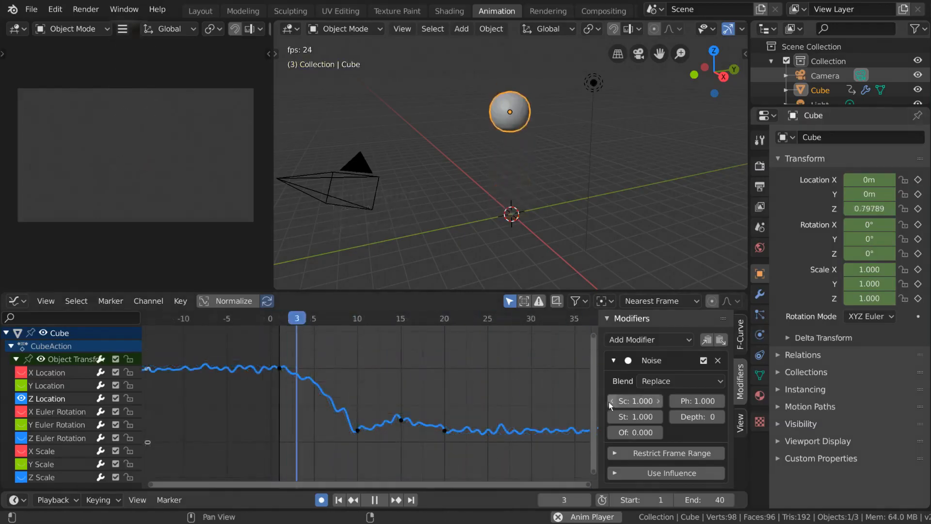
# Set the Noise modifier's scale to 0.8 and restrict its frame range to end at 25.9, with blend in 10 and blend out 4
pyautogui.moveTo(635, 401)
pyautogui.mouseDown()
pyautogui.moveTo(645, 417)
pyautogui.moveTo(635, 417)
pyautogui.mouseUp()
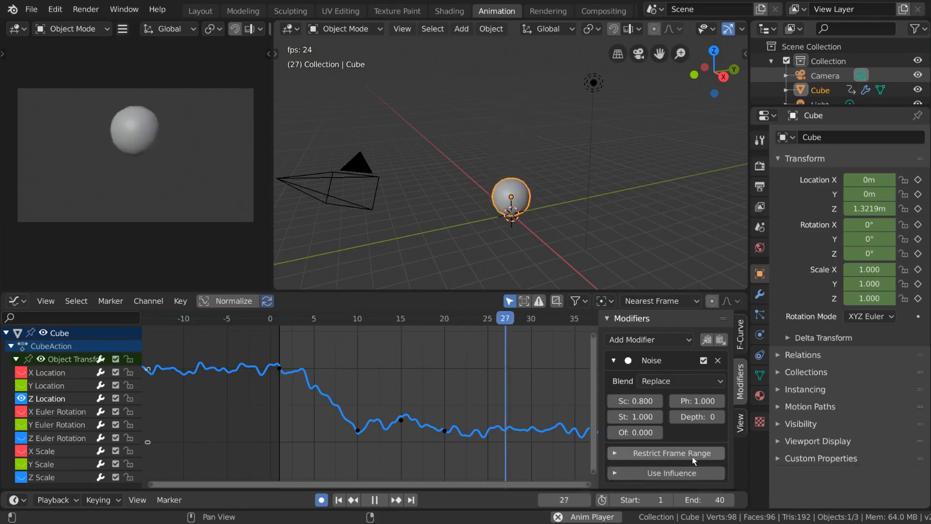
pyautogui.click(677, 459)
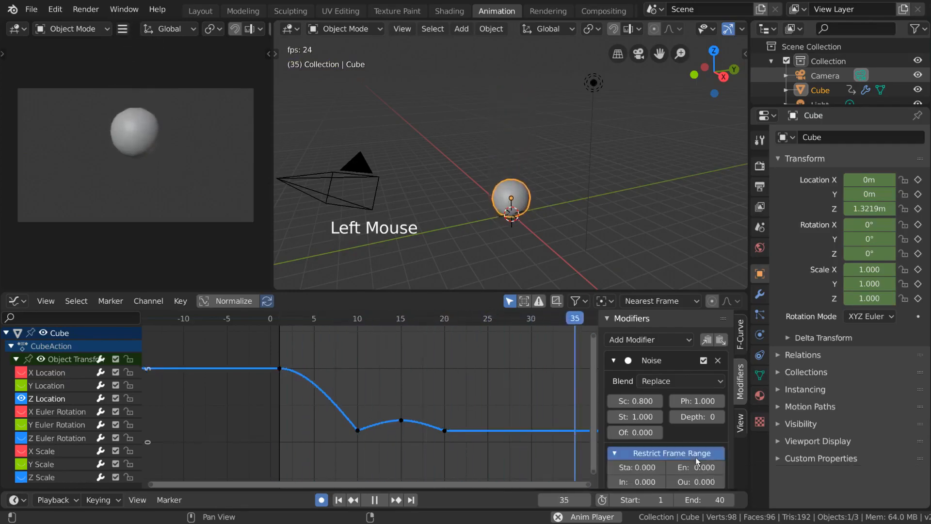
pyautogui.scroll(-3, 696, 430)
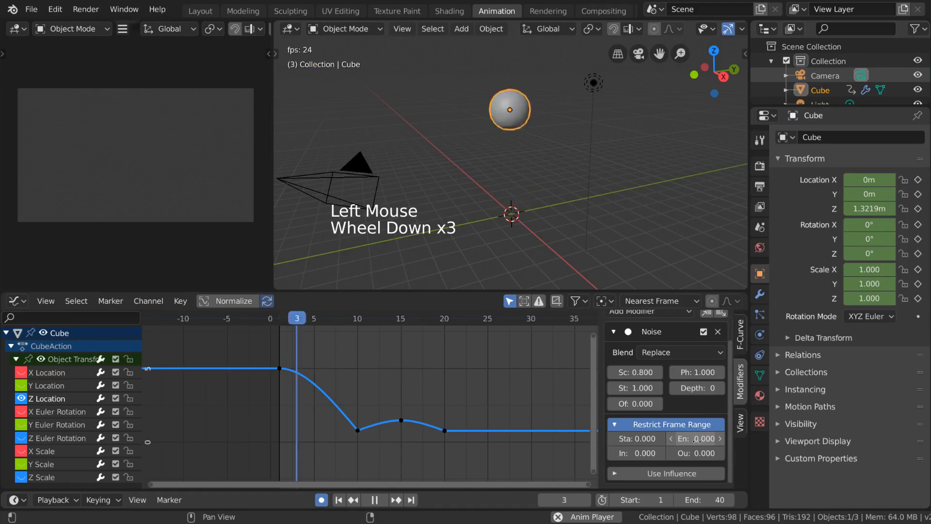
pyautogui.moveTo(700, 441)
pyautogui.mouseDown()
pyautogui.moveTo(730, 440)
pyautogui.moveTo(702, 438)
pyautogui.mouseUp()
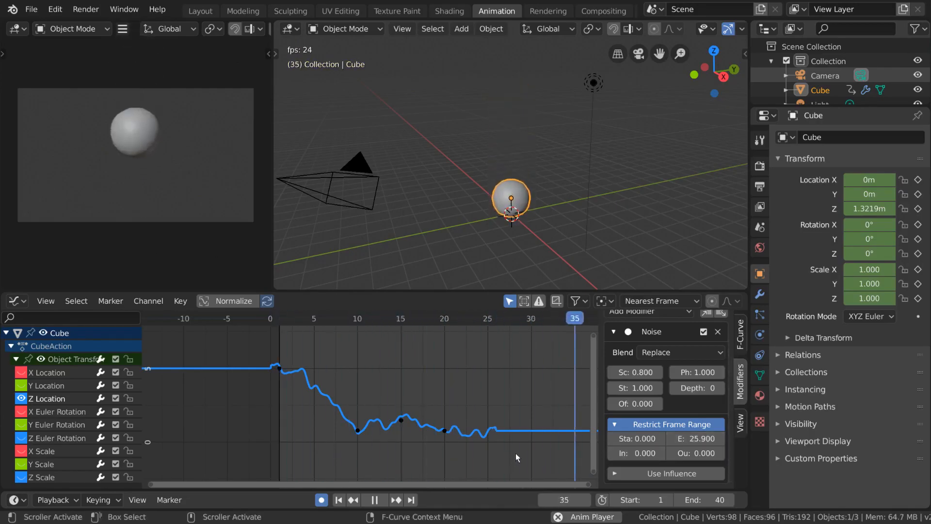
pyautogui.moveTo(696, 453); pyautogui.dragTo(630, 453)
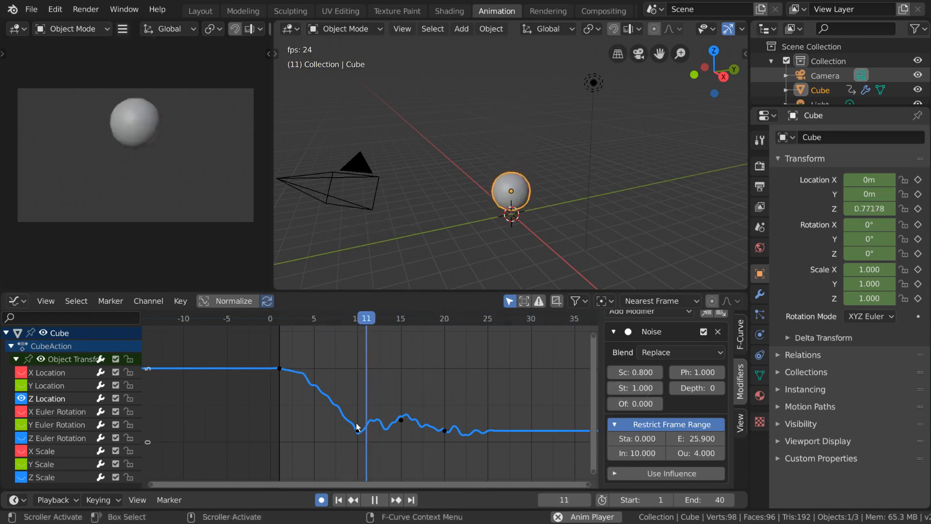
# Try the Use Influence option of the Noise modifier and turn it off again
pyautogui.click(645, 474)
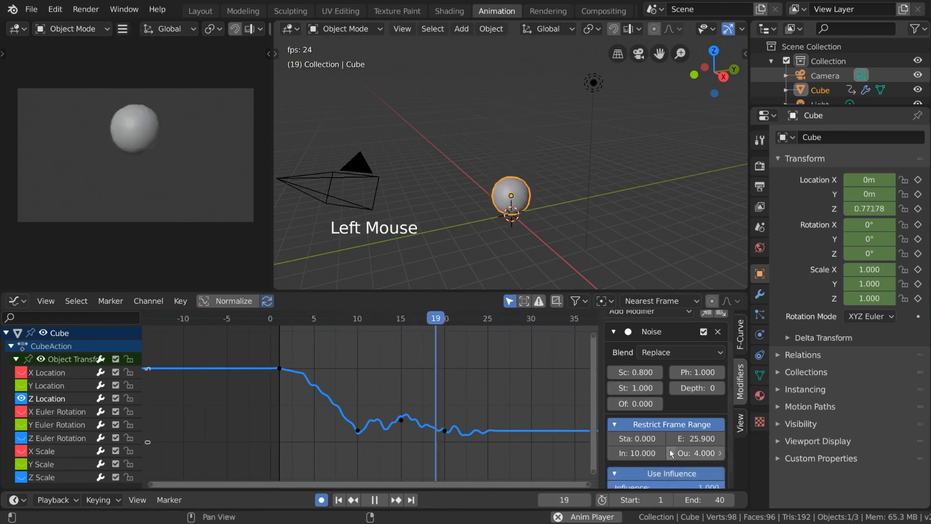
pyautogui.scroll(-3, 672, 422)
pyautogui.moveTo(692, 473)
pyautogui.mouseDown()
pyautogui.moveTo(621, 473)
pyautogui.moveTo(721, 473)
pyautogui.moveTo(609, 473)
pyautogui.moveTo(725, 473)
pyautogui.moveTo(675, 473)
pyautogui.mouseUp()
pyautogui.click(663, 458)
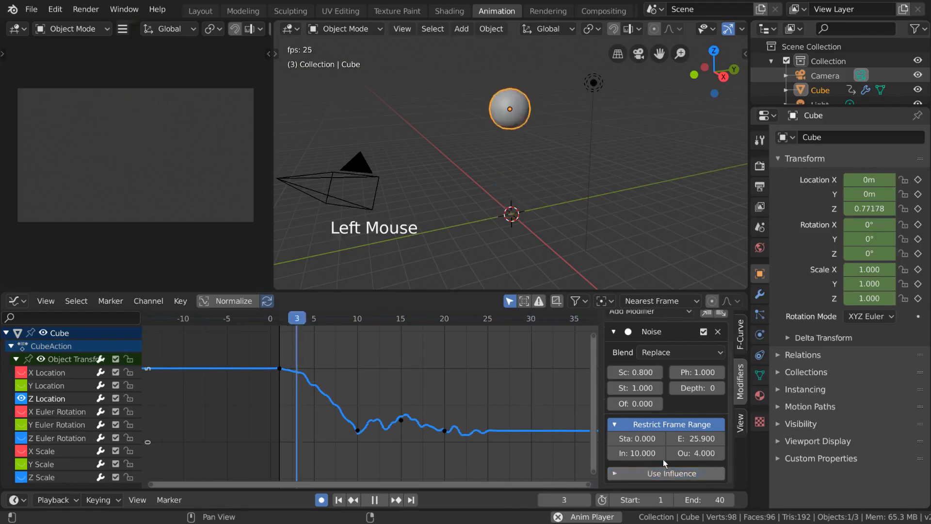
# Turn off the Noise modifier's frame range restriction and disable the modifiers of the Z Location channel
pyautogui.click(669, 421)
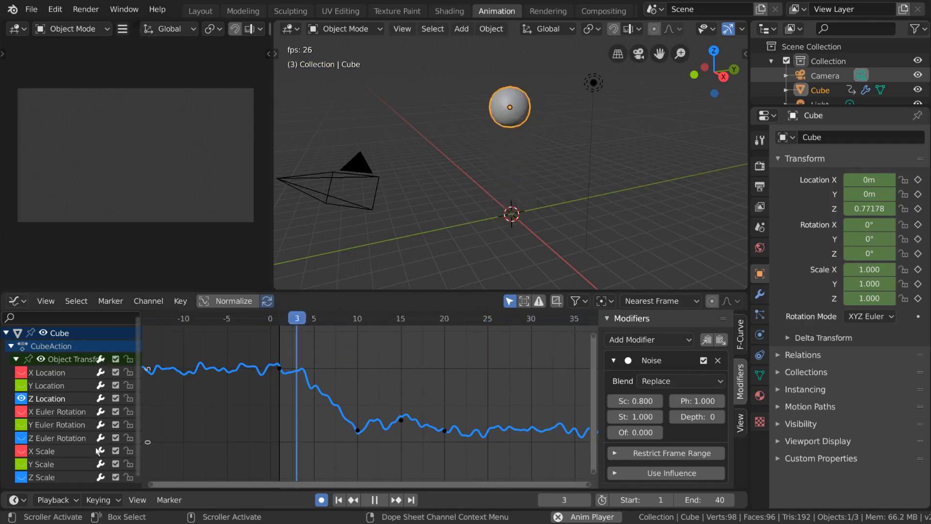
pyautogui.click(101, 398)
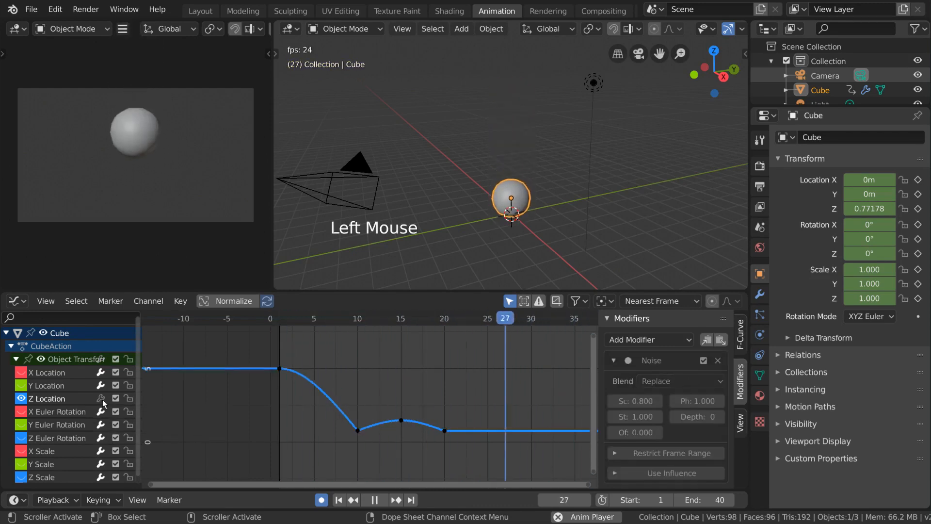
# Toggle the Z Location channel's modifiers until they are enabled, and try disabling and re-enabling the channel itself
pyautogui.click(101, 399)
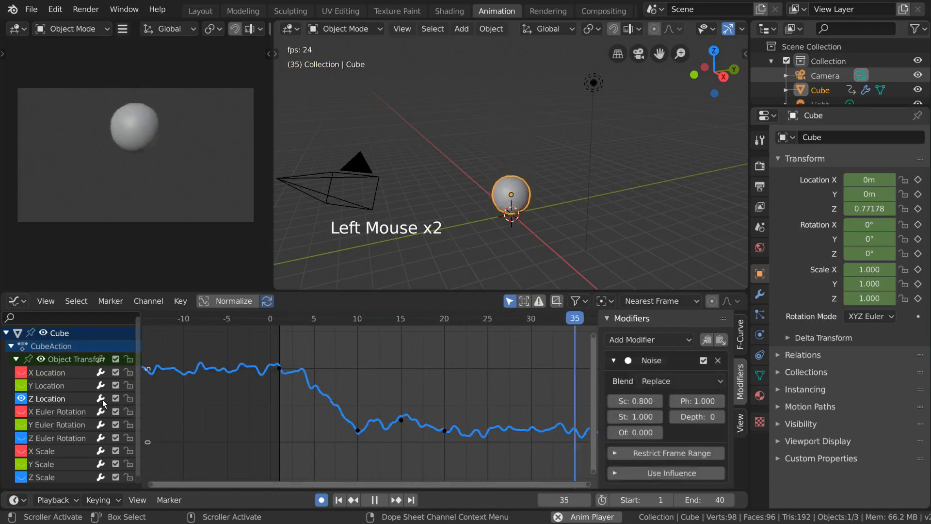
pyautogui.click(102, 399)
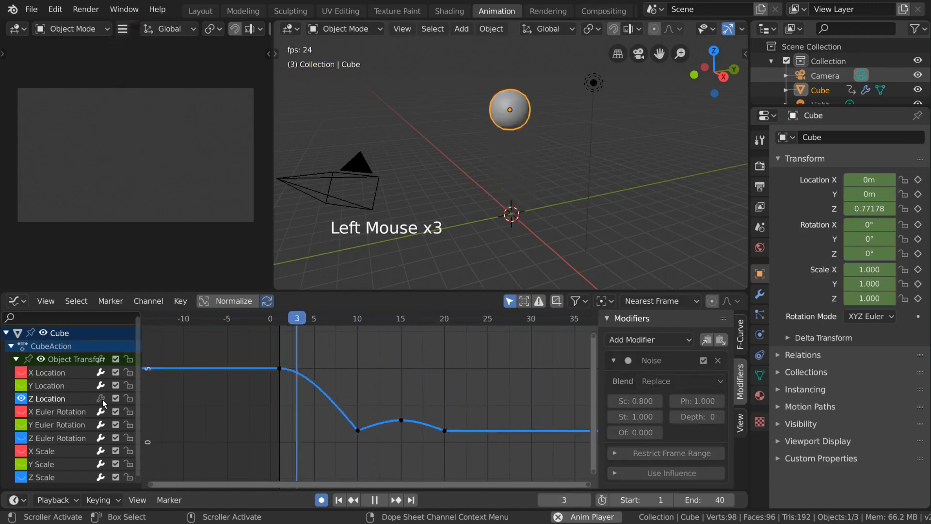
pyautogui.click(102, 399)
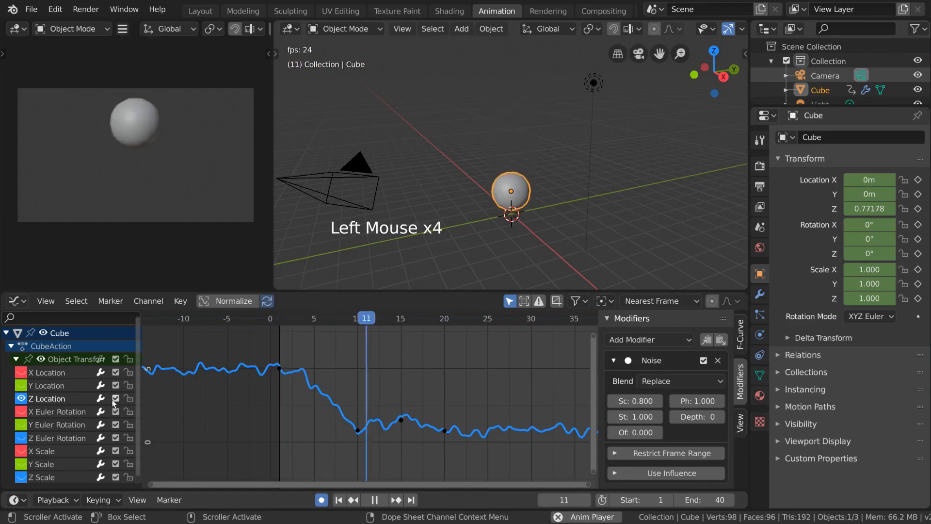
pyautogui.click(116, 398)
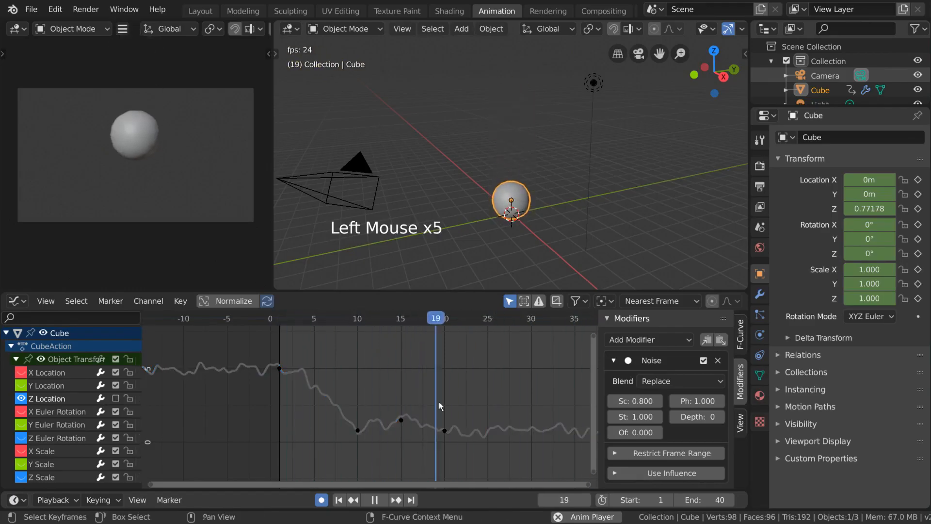
pyautogui.click(116, 398)
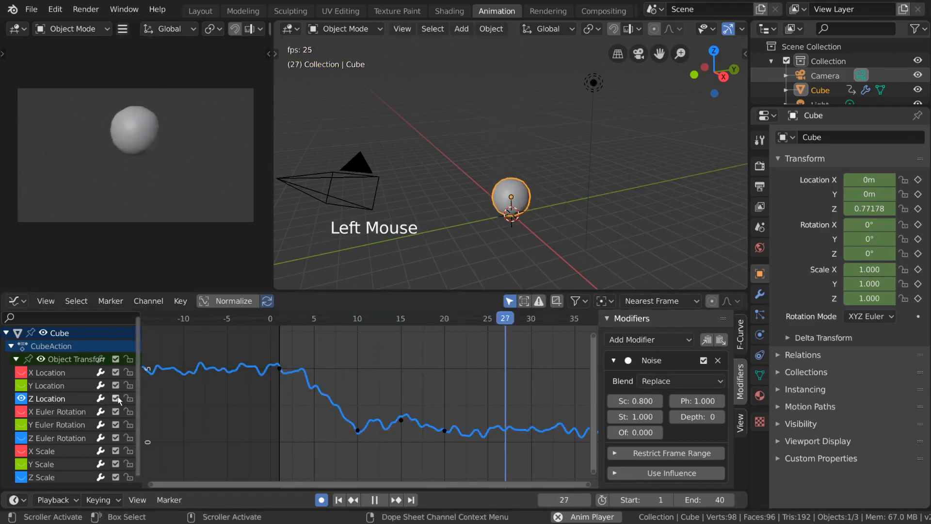
# Lock the Z Location channel, try moving and selecting its keyframes, and unlock the channel again
pyautogui.click(131, 398)
pyautogui.press('g')
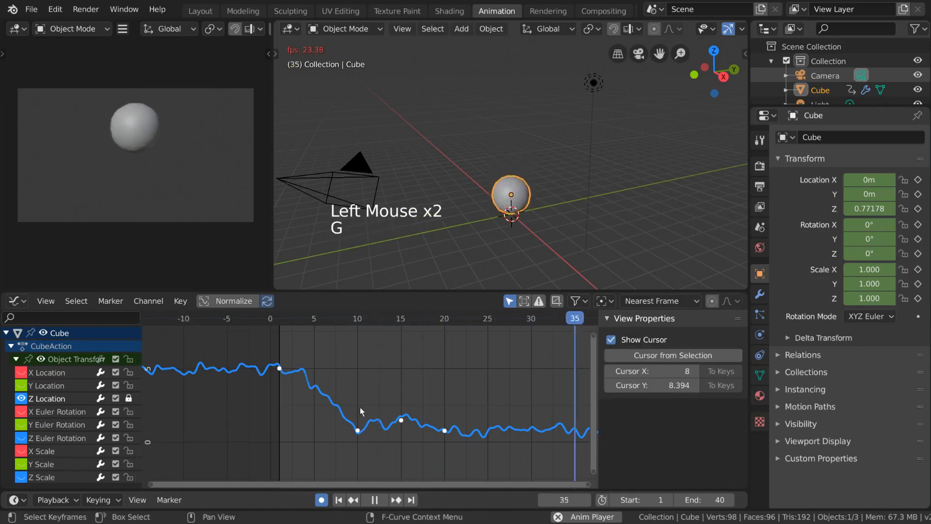
pyautogui.rightClick(382, 398)
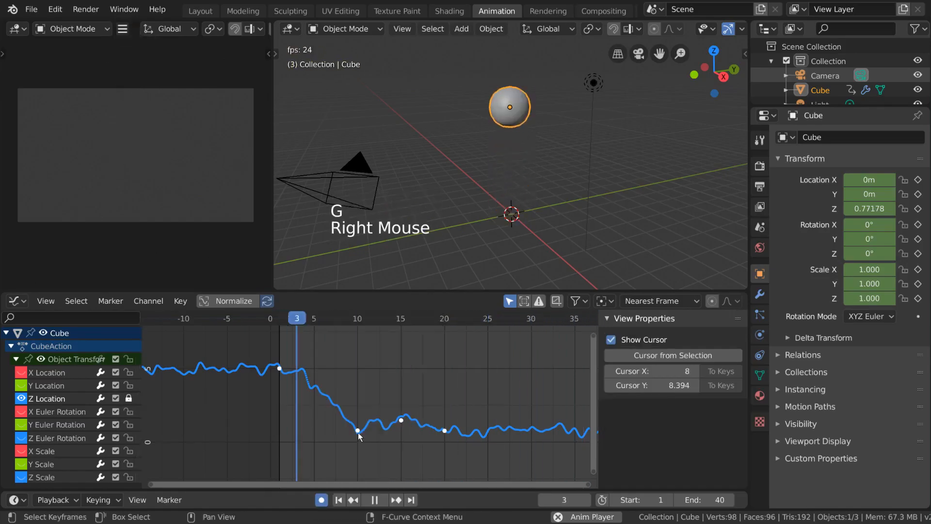
pyautogui.click(358, 431)
pyautogui.moveTo(348, 375); pyautogui.dragTo(471, 460)
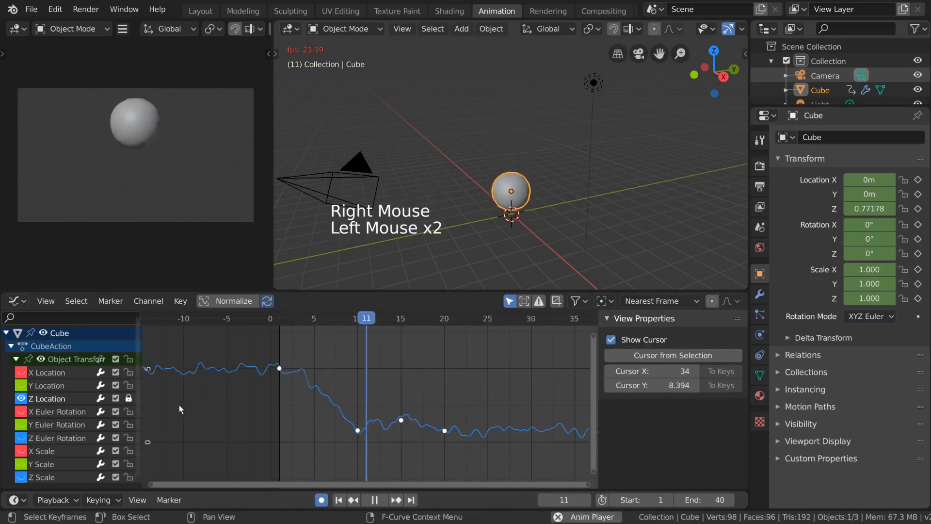
pyautogui.click(129, 398)
# Stop playback, go to frame 11, add a marker there and move it to about frame 13
pyautogui.press('space')
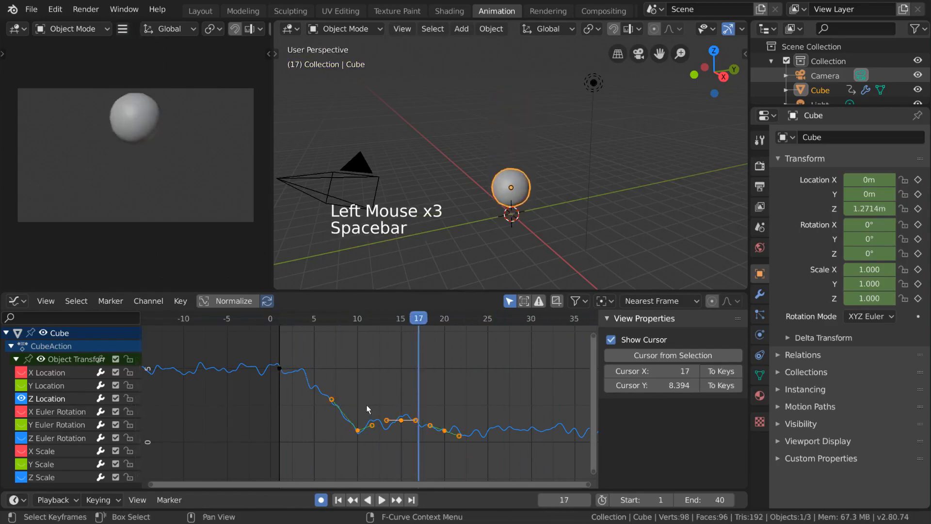
pyautogui.click(367, 318)
pyautogui.press('a')
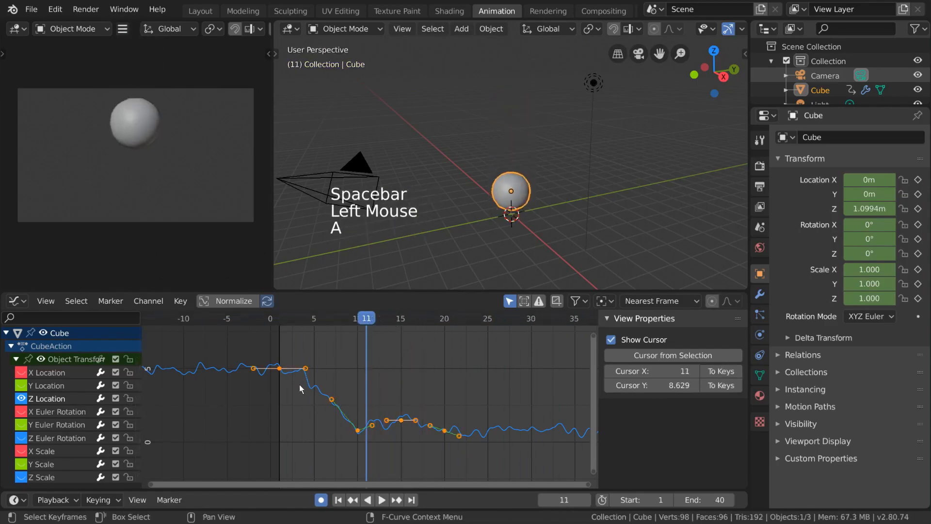
pyautogui.click(119, 305)
pyautogui.click(141, 317)
pyautogui.click(361, 467)
pyautogui.press('g')
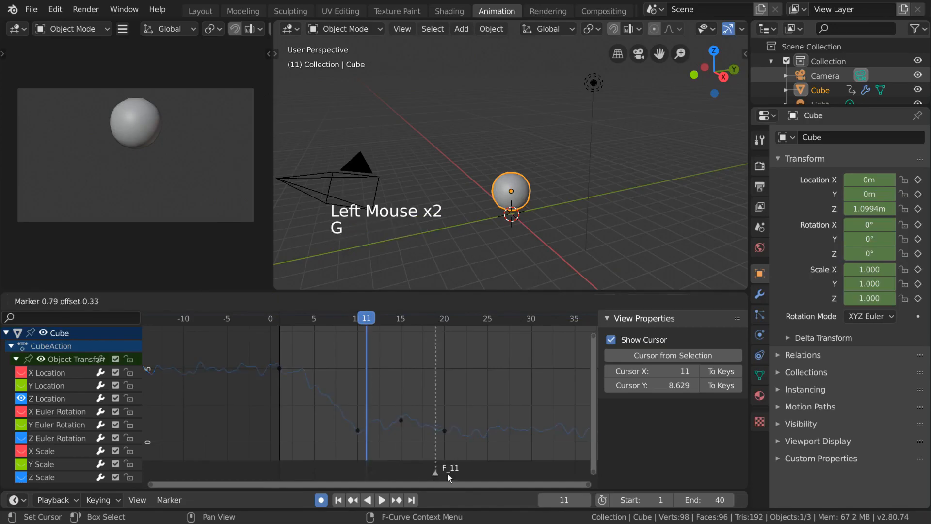
pyautogui.click(381, 476)
# Try a preview range from frame 6 to frame 32 and turn it off again
pyautogui.click(46, 301)
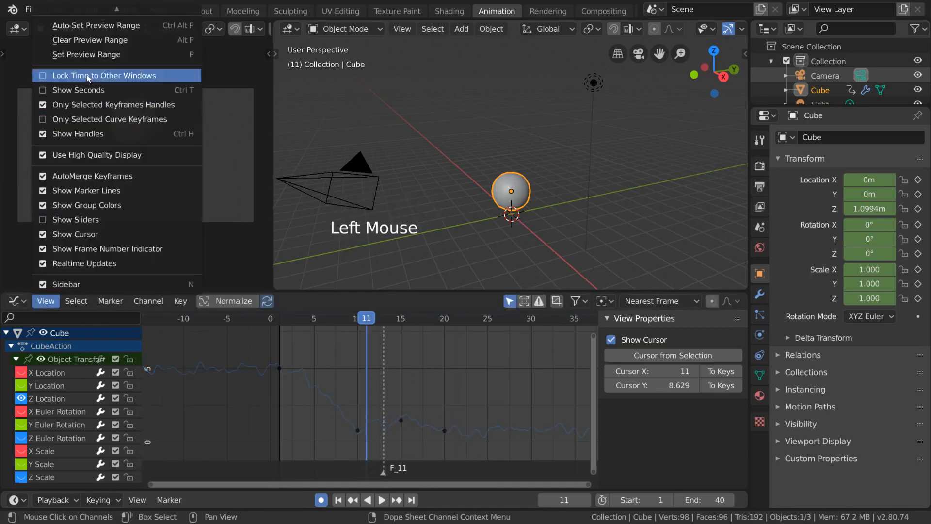
pyautogui.click(87, 55)
pyautogui.moveTo(323, 366)
pyautogui.mouseDown()
pyautogui.moveTo(380, 397)
pyautogui.moveTo(548, 443)
pyautogui.mouseUp()
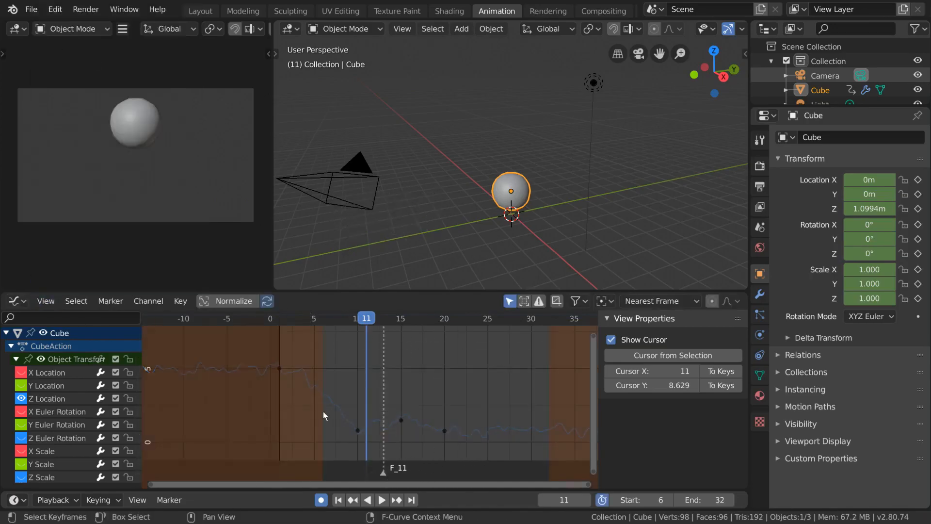
pyautogui.click(603, 499)
# Play the animation and disable the modifiers of the Z Location channel
pyautogui.press('space')
pyautogui.click(100, 397)
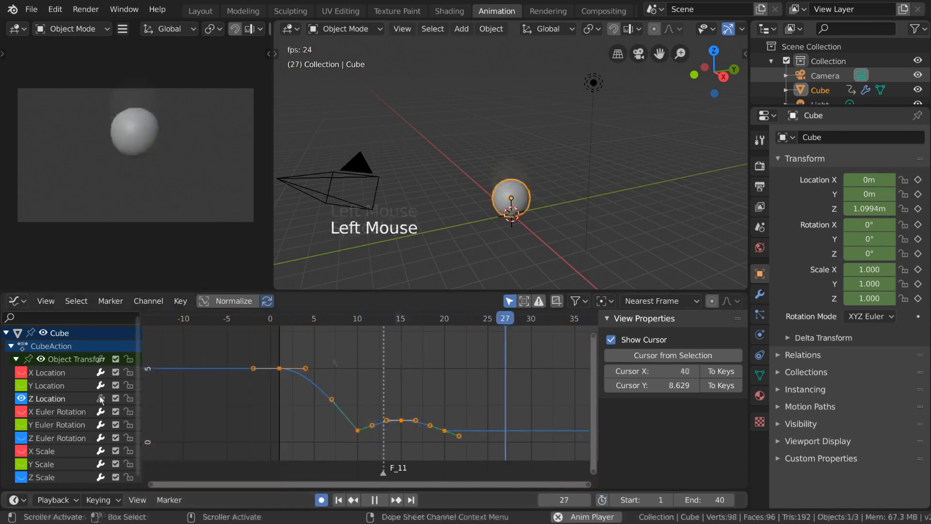